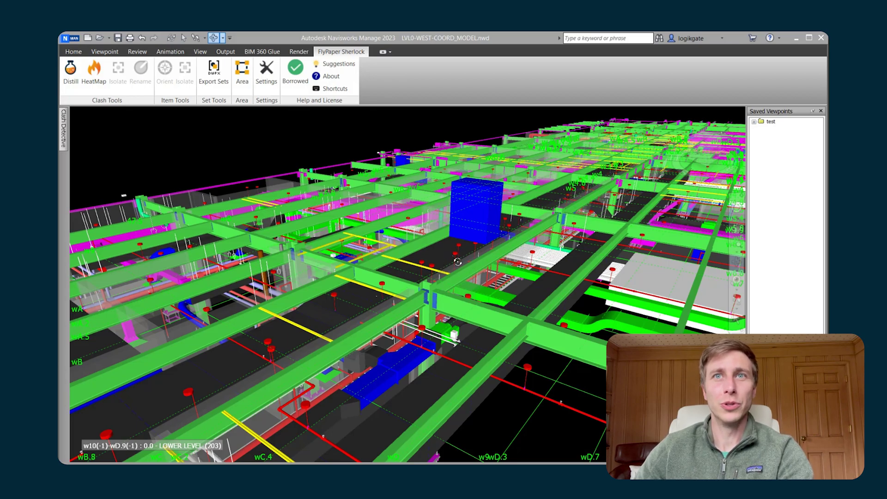
- Isolate the wall running beneath the beam beside the large blue box, and clear the selection
right_click(451, 267)
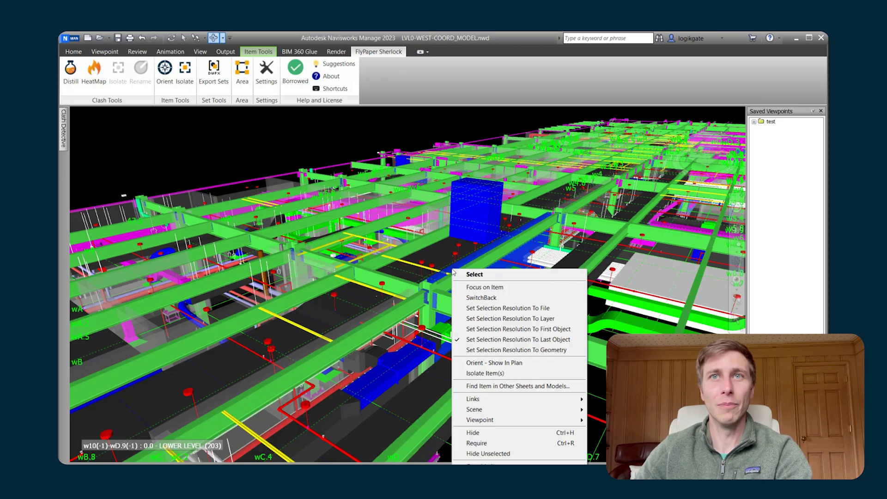
middle_click_drag(449, 264, 437, 272)
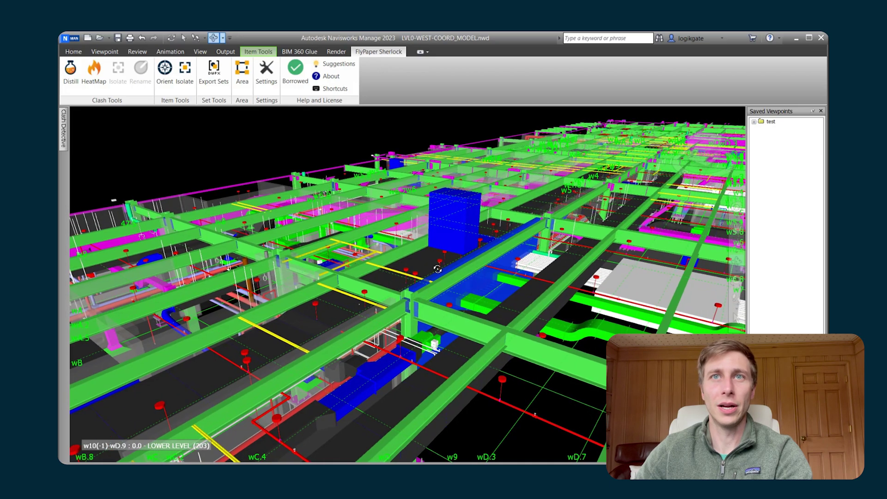
scroll(437, 272, "up", 1)
scroll(436, 273, "up", 2)
right_click(459, 270)
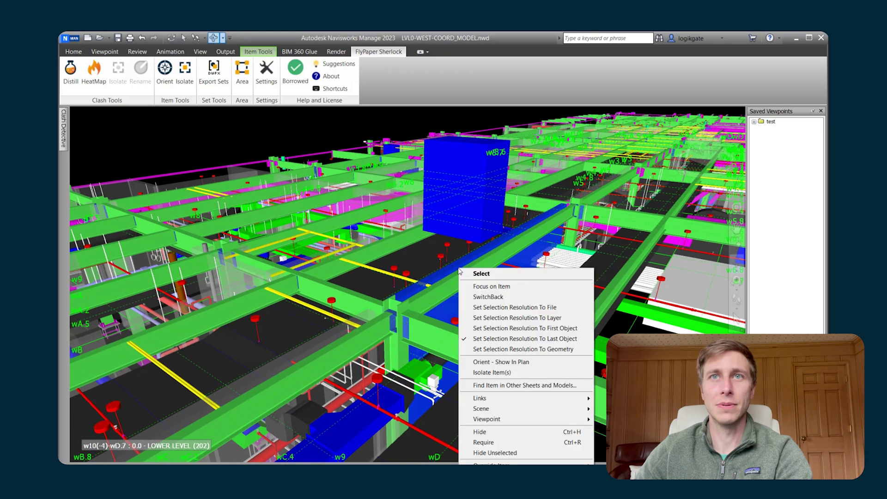
left_click(488, 373)
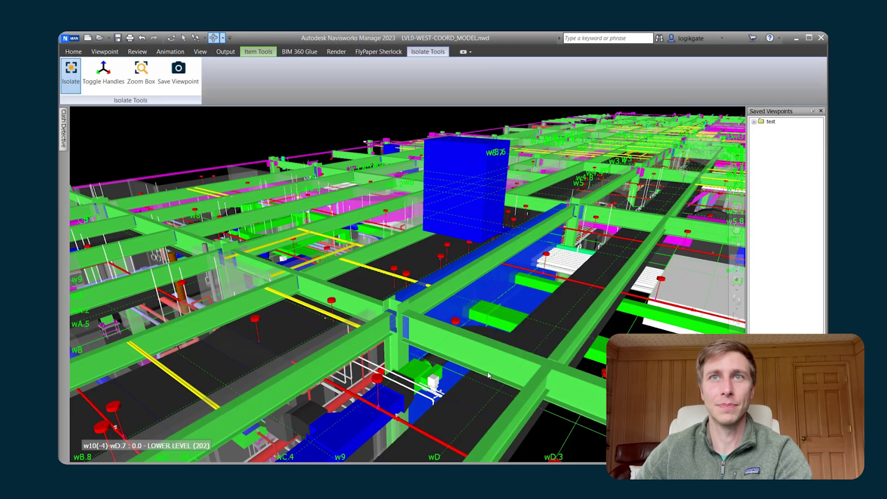
left_click_drag(456, 345, 461, 346)
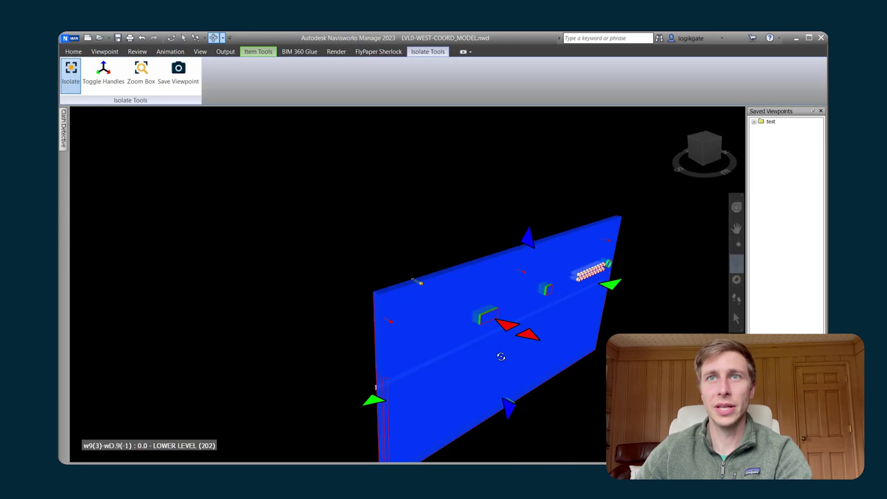
middle_click_drag(542, 362, 544, 333)
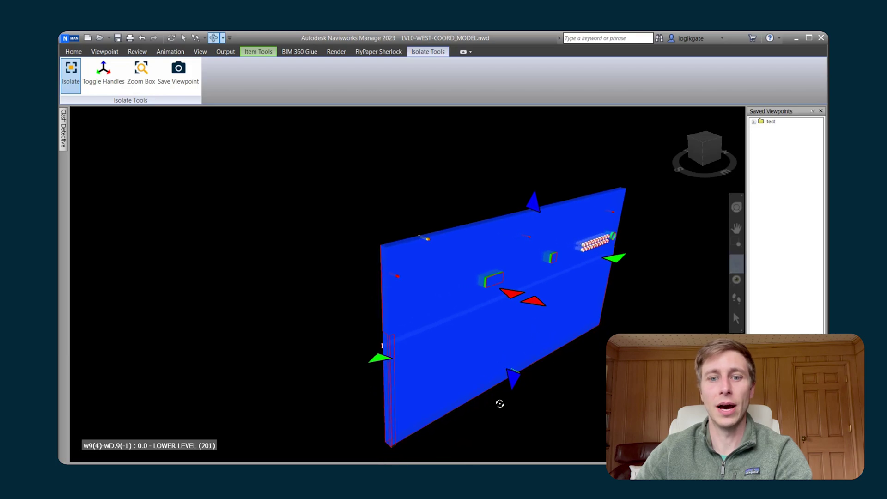
key("Escape")
left_click_drag(483, 366, 499, 364)
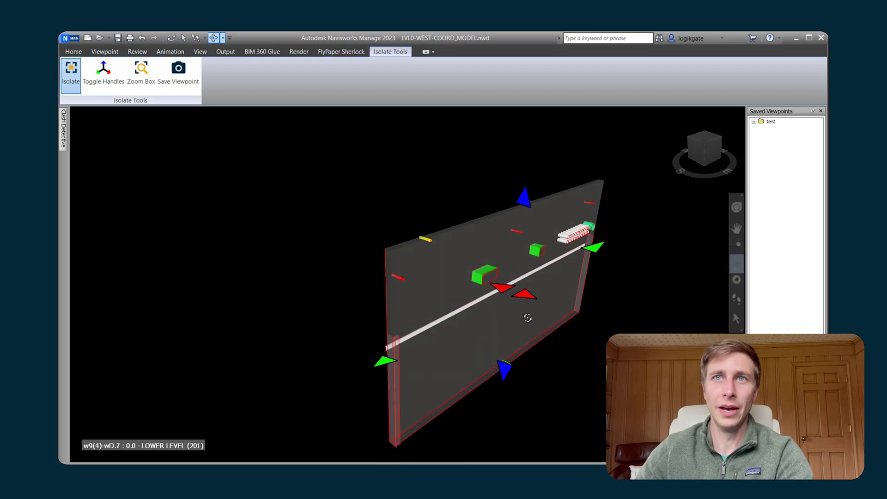
- Resize the isolated wall's section box past both wall ends, adjust its front face, and exit the isolation
left_click_drag(525, 295, 559, 313)
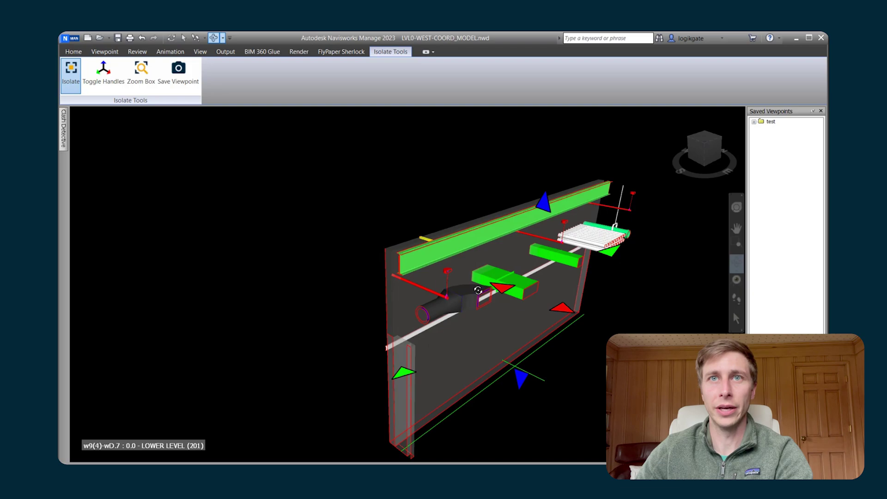
left_click(403, 372)
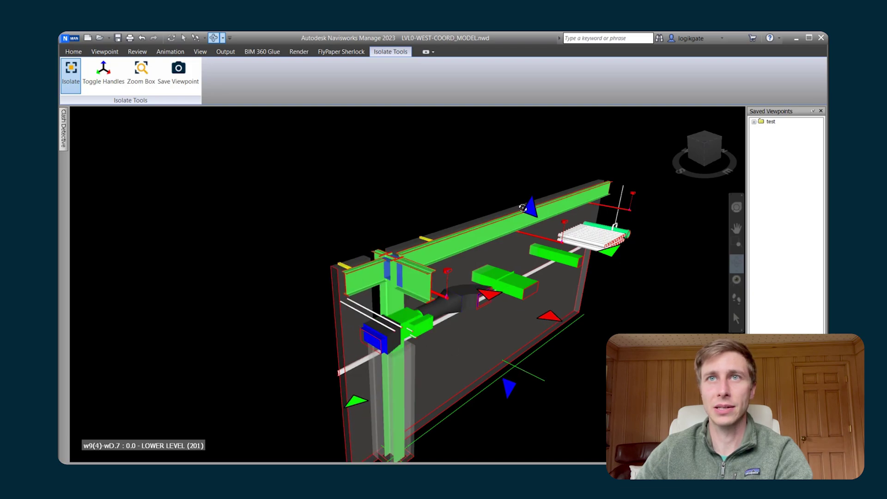
left_click(530, 205)
left_click(614, 236)
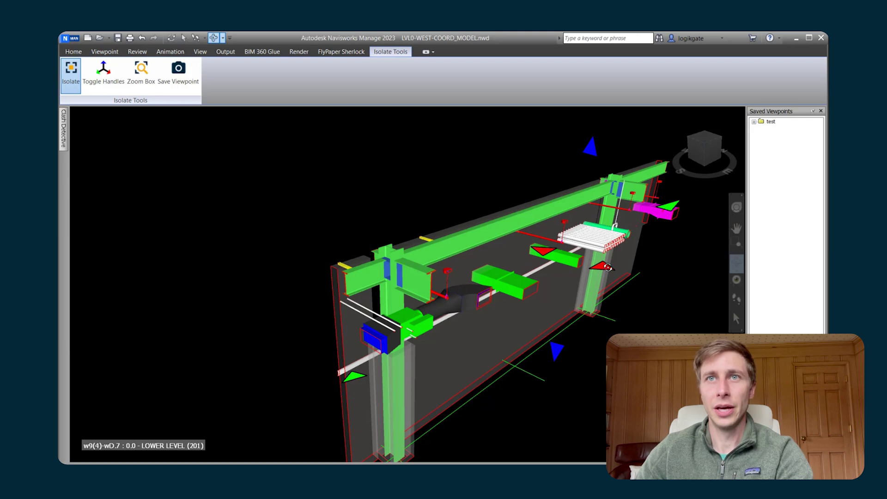
left_click_drag(603, 267, 568, 257)
middle_click_drag(578, 309, 540, 308, "shift")
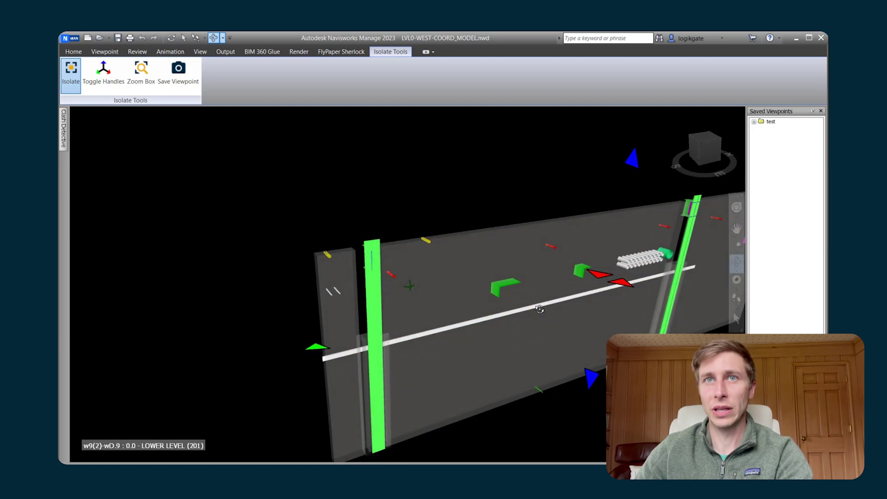
middle_click_drag(523, 339, 421, 322)
left_click(103, 83)
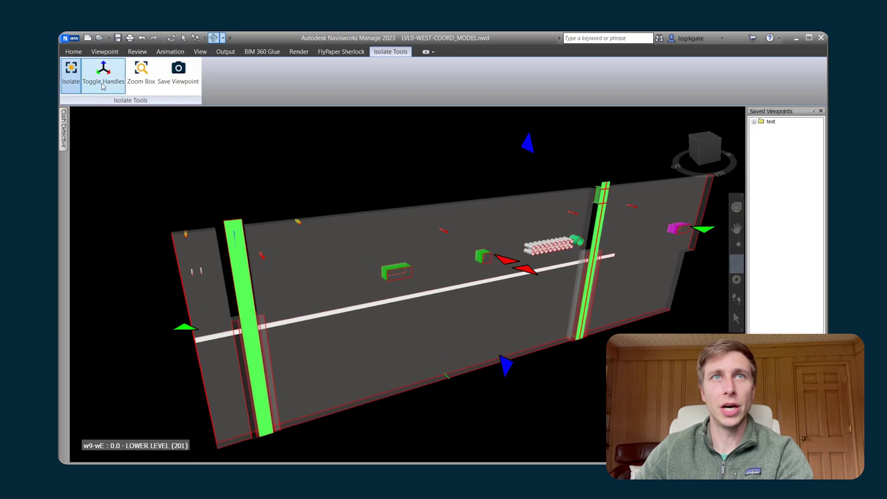
left_click(69, 83)
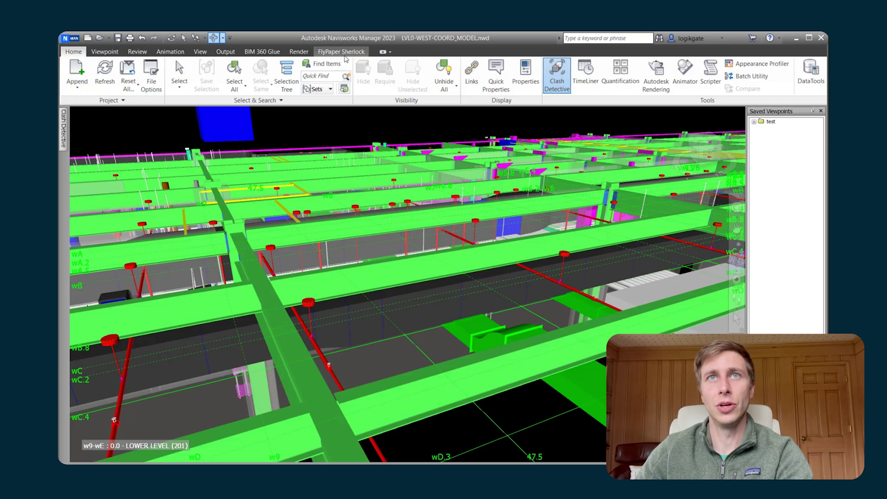
- Isolate the green beam above the wall using the Sherlock item tools
left_click(342, 52)
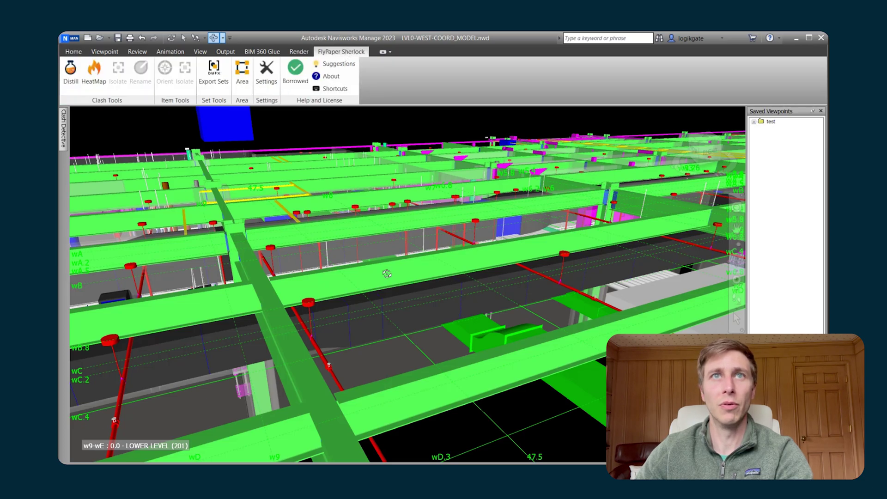
left_click_drag(387, 273, 445, 289)
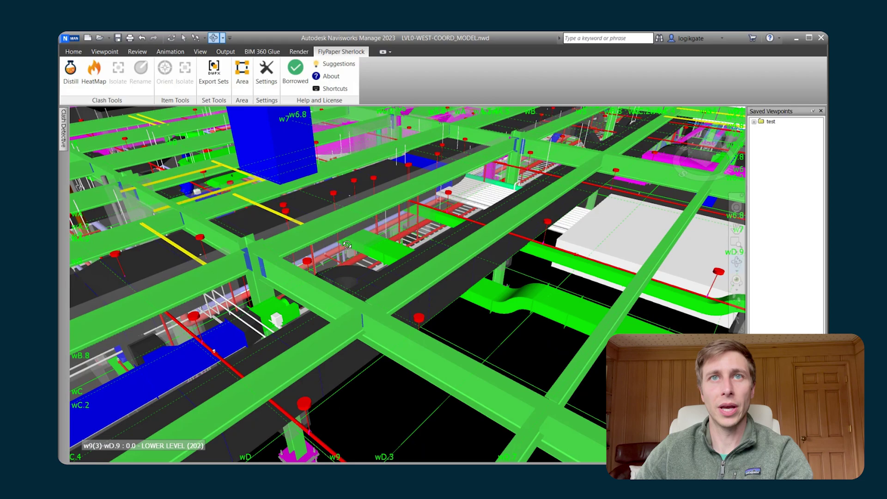
right_click(324, 227)
left_click(333, 232)
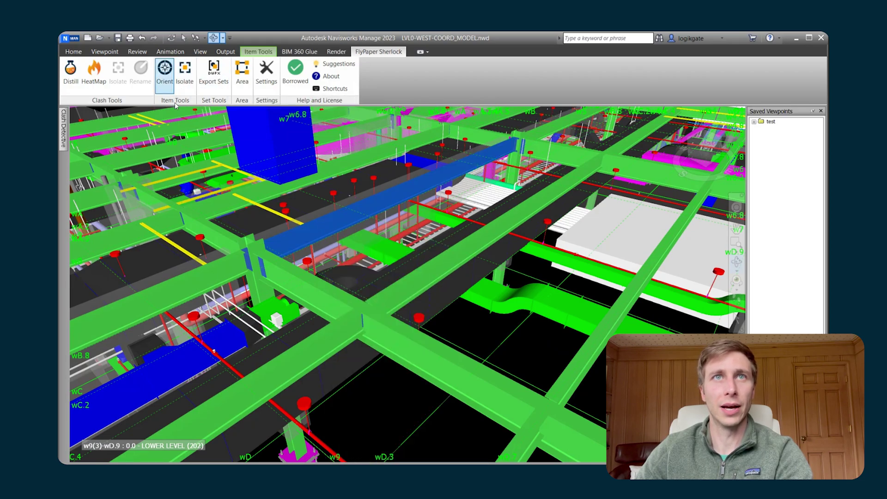
left_click(182, 76)
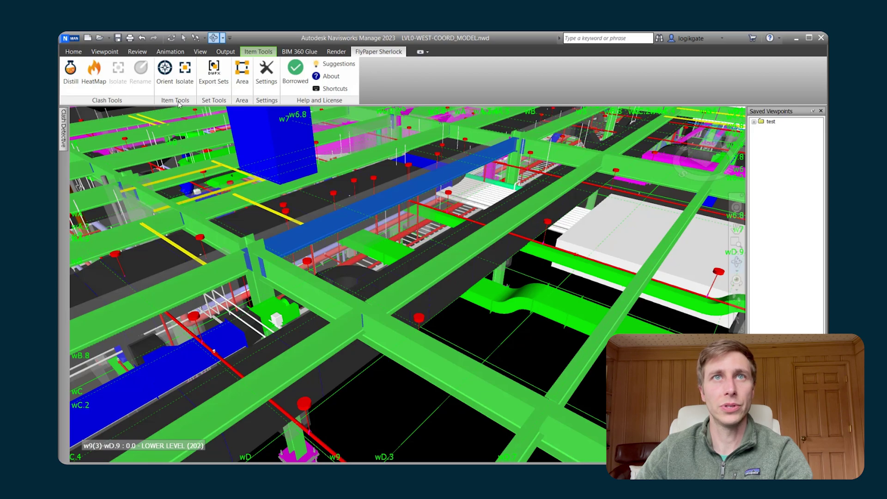
left_click(184, 74)
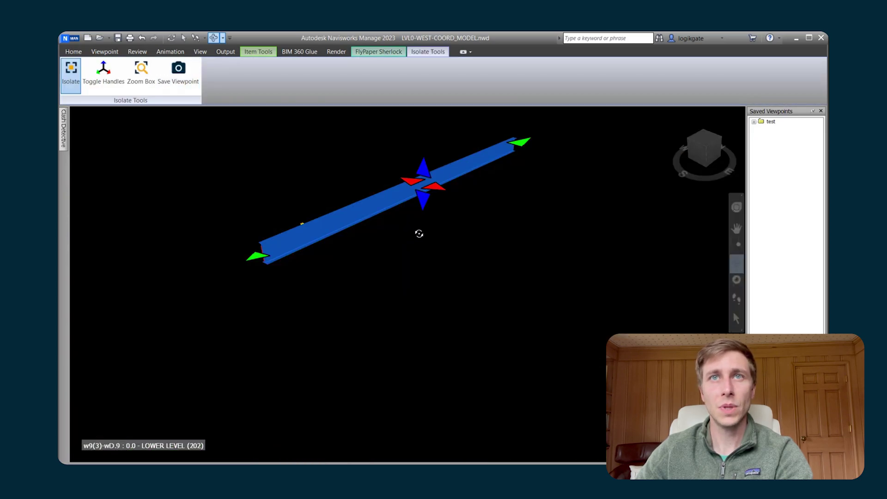
- Extend the beam's section box outward to one side and downward, and hide the section box handles
left_click_drag(423, 198, 517, 240)
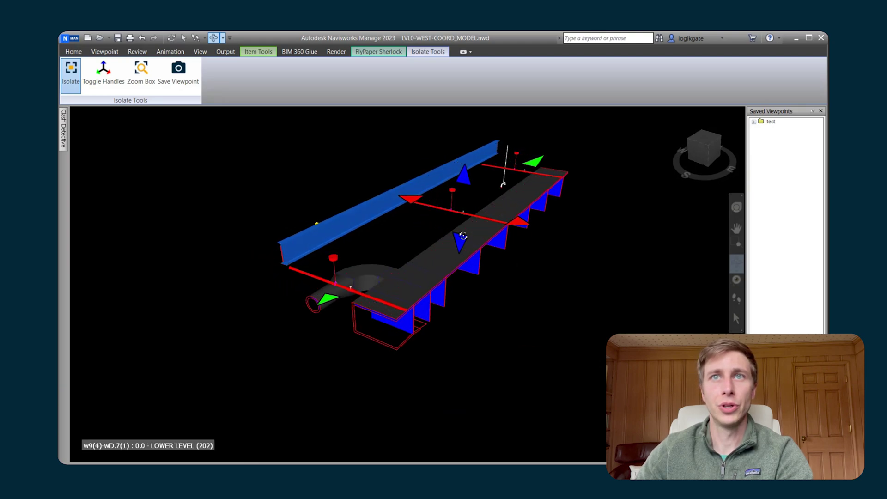
left_click_drag(463, 236, 456, 278)
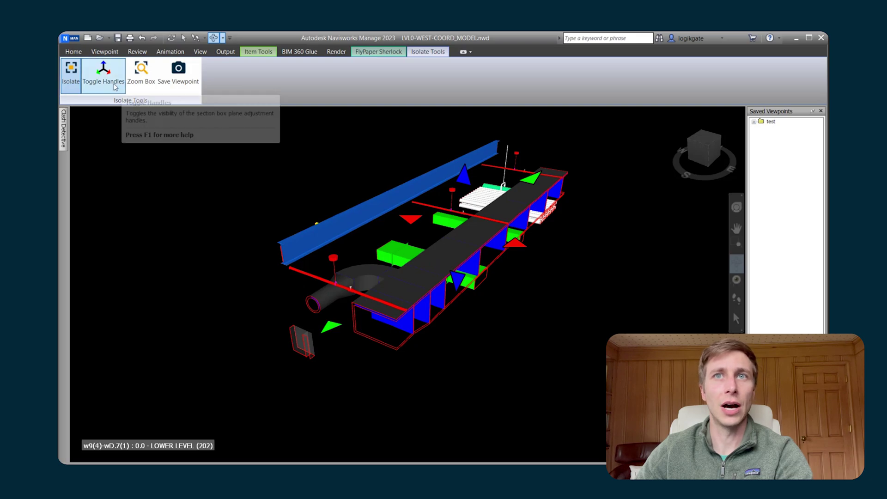
left_click(114, 84)
left_click(115, 87)
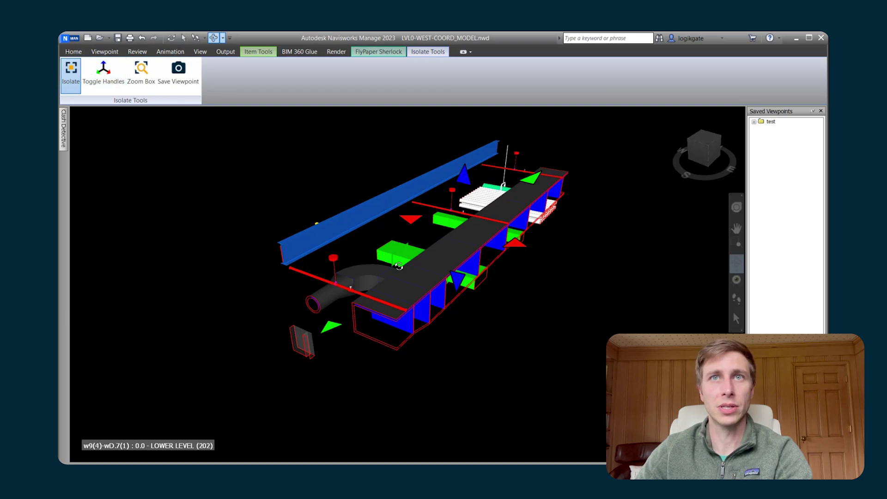
left_click(103, 74)
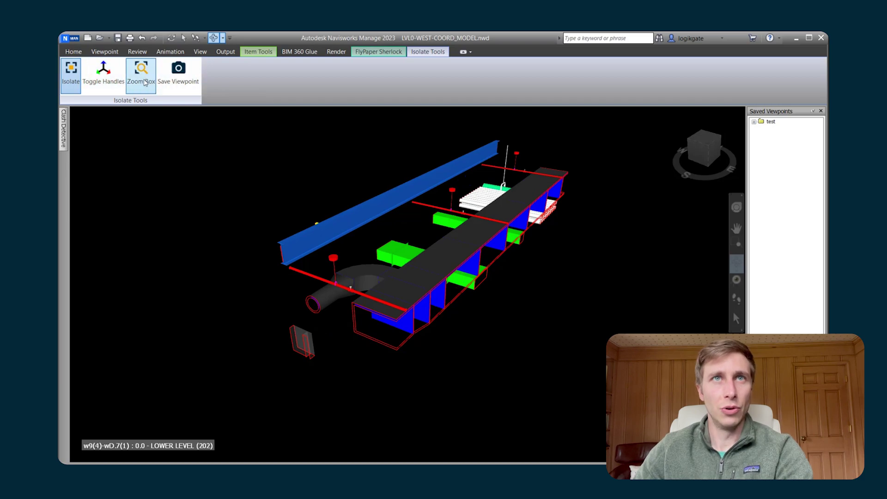
- Zoom the view back to the section box after moving away from it, and frame the isolated beam area
scroll(463, 289, "down", 8)
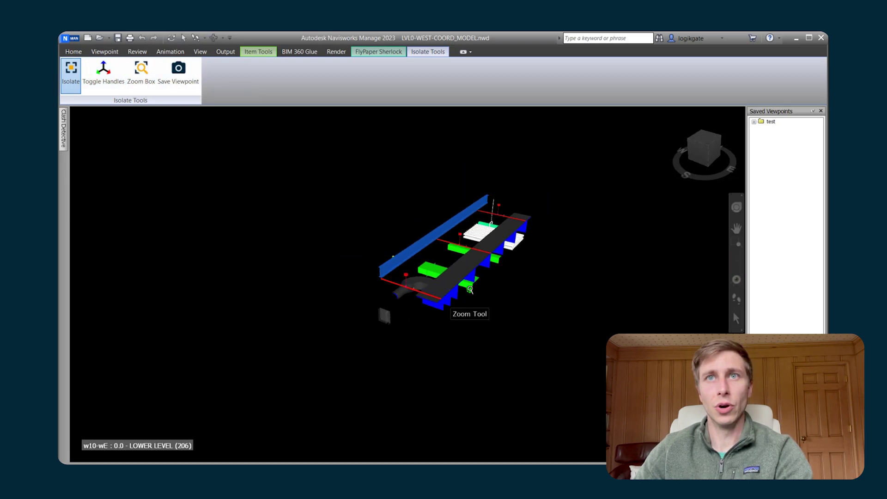
middle_click_drag(514, 298, 352, 307)
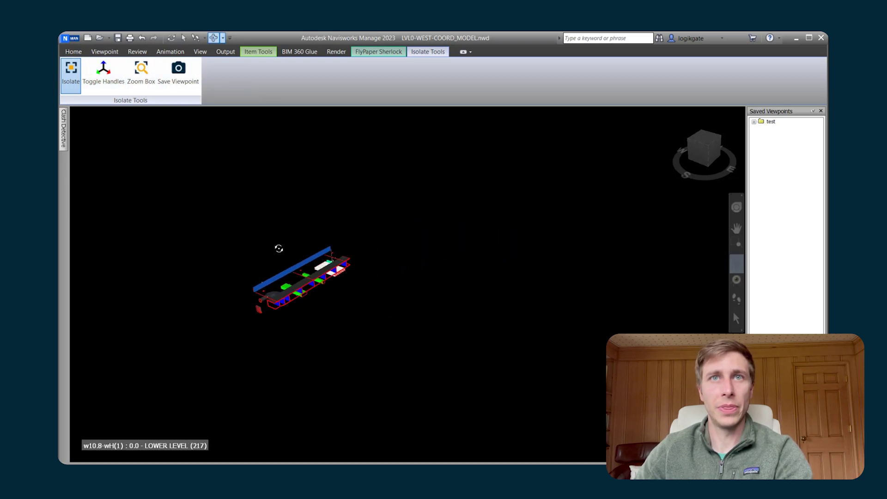
left_click(138, 85)
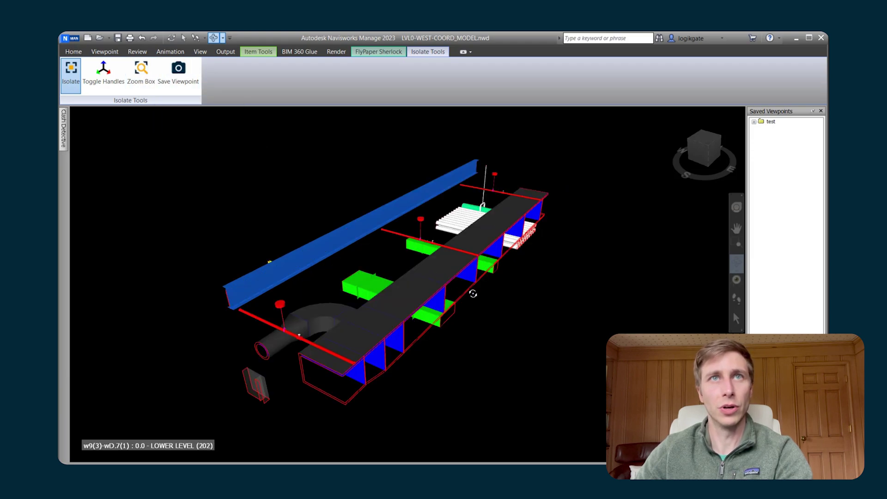
mouse_move(444, 294)
left_mouse_down()
mouse_move(417, 291)
mouse_move(430, 296)
left_mouse_up()
left_click_drag(325, 260, 351, 247)
middle_click_drag(258, 281, 360, 244)
left_click_drag(360, 243, 360, 265)
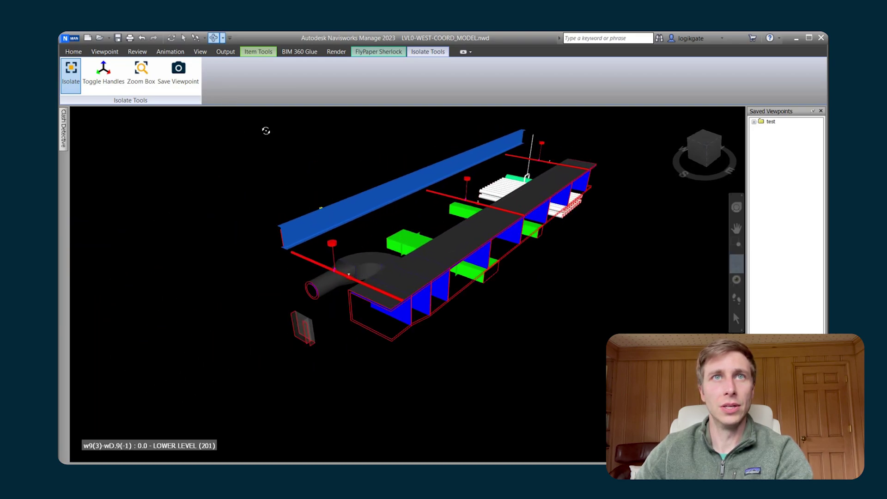
- Save the isolated beam view as a viewpoint named "Title"
left_click(175, 75)
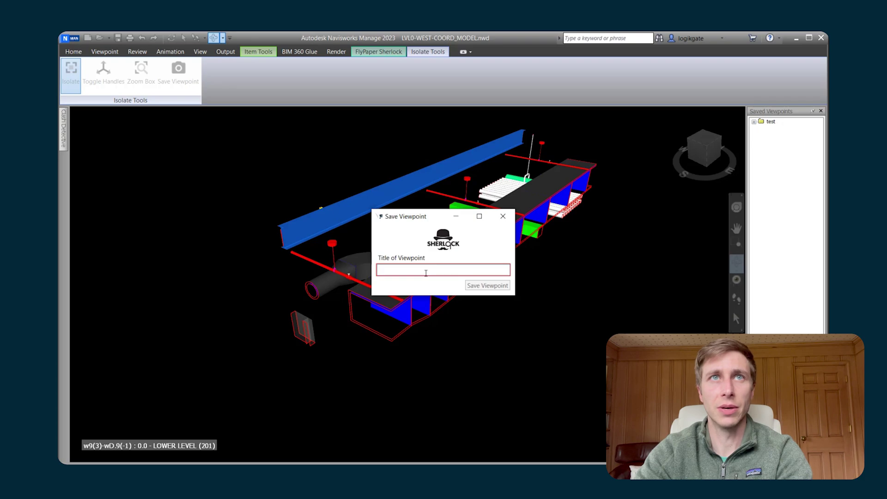
left_click(426, 273)
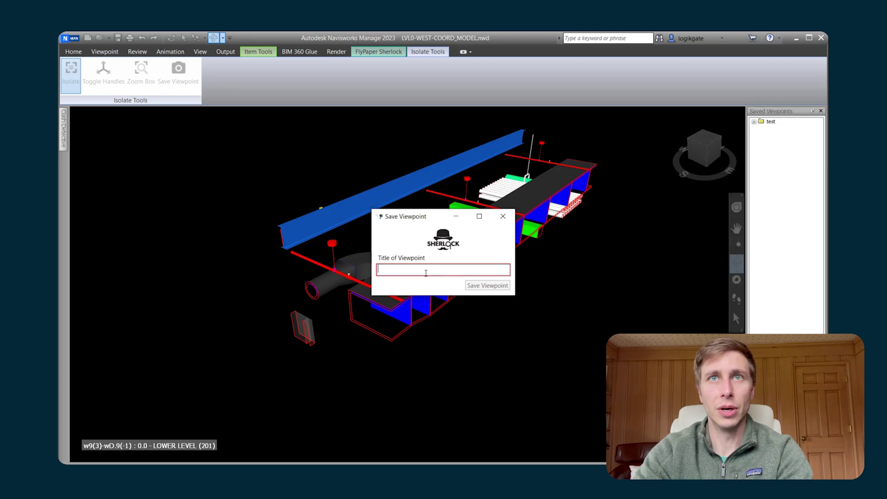
type("Title")
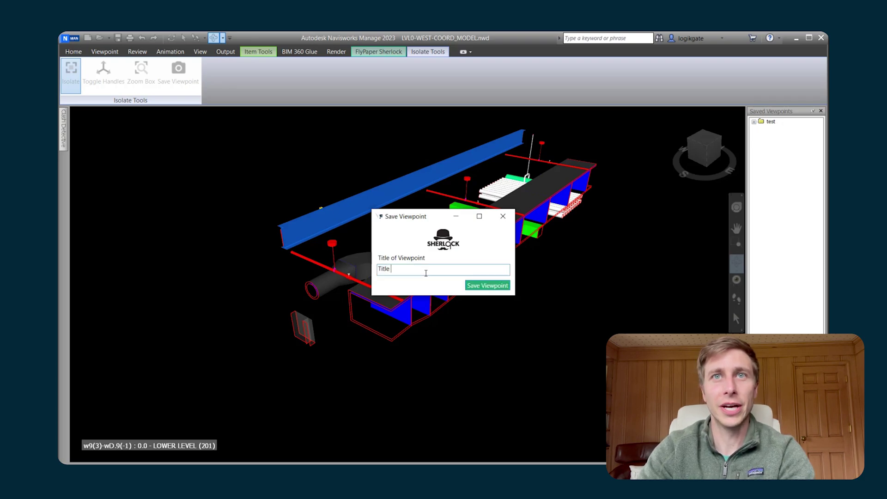
left_click(487, 285)
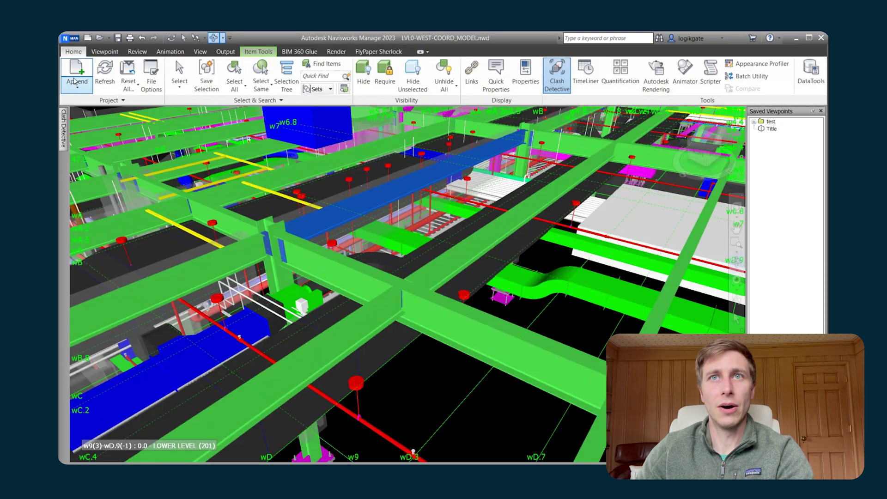
- Restore the saved viewpoint "Title" and disable its sectioning to show the full model
left_click_drag(554, 230, 548, 268)
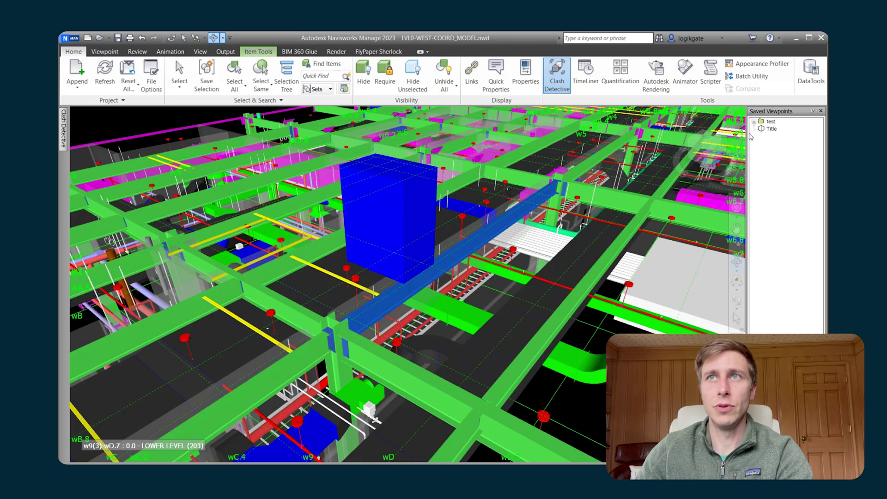
left_click(770, 129)
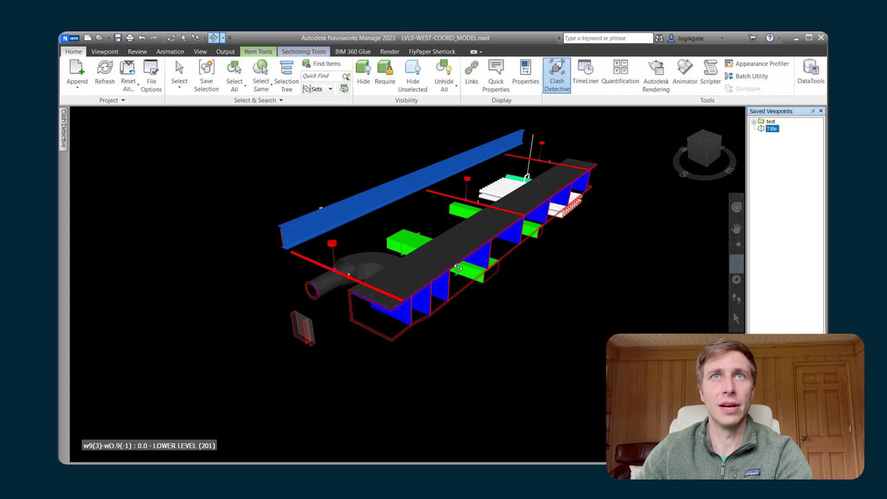
left_click(304, 51)
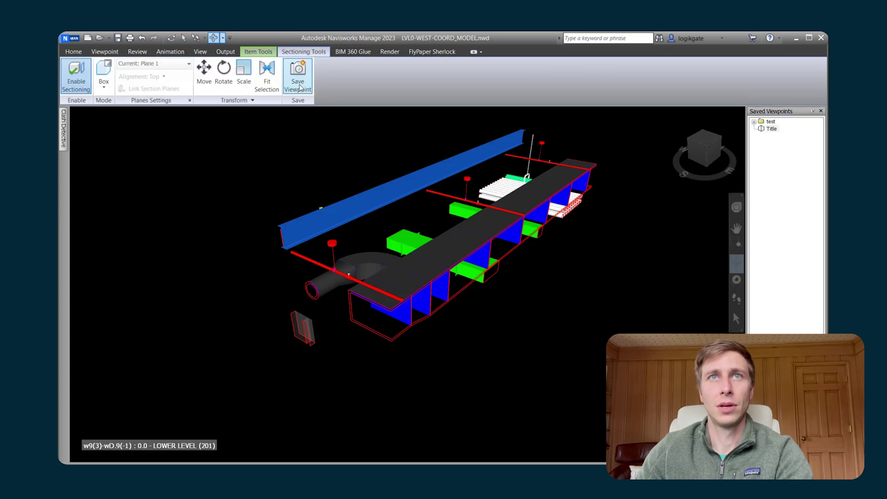
left_click(76, 76)
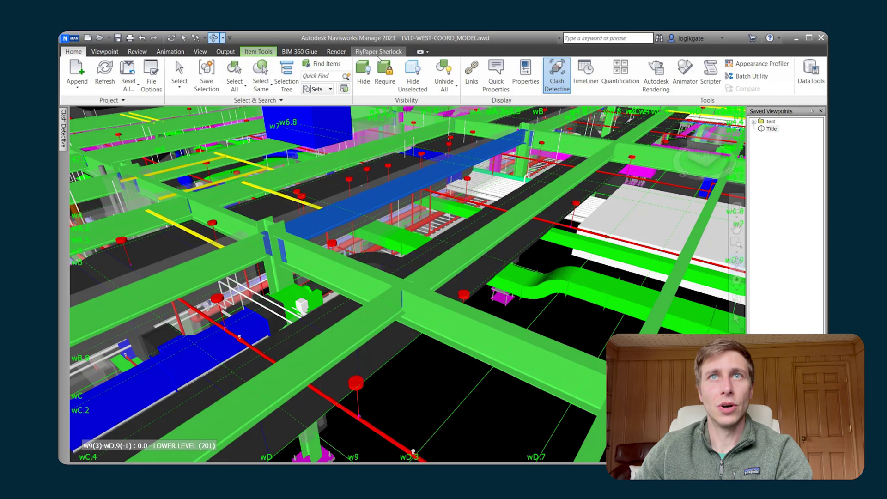
- Isolate the two parallel beams and the duct segment between them together in one Sherlock section box
left_click(378, 52)
middle_click_drag(399, 217, 493, 261)
middle_click_drag(395, 284, 394, 284, "shift")
right_click(407, 287)
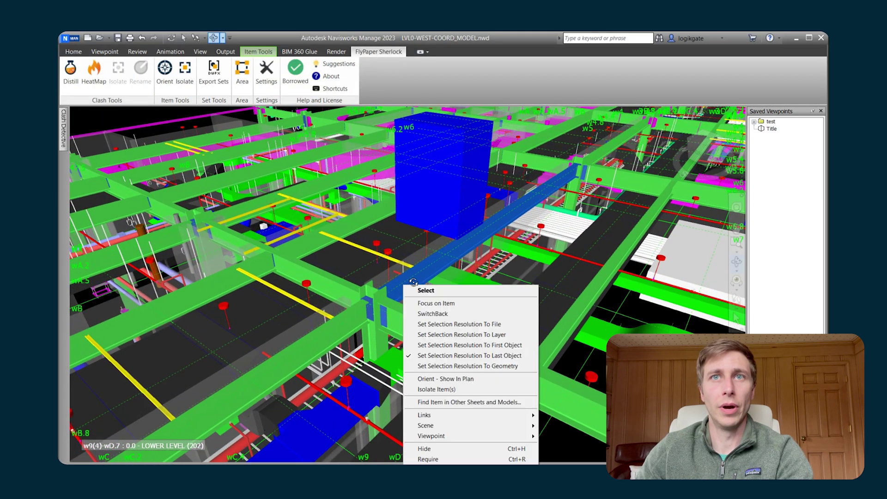
left_click(413, 289)
right_click(309, 242)
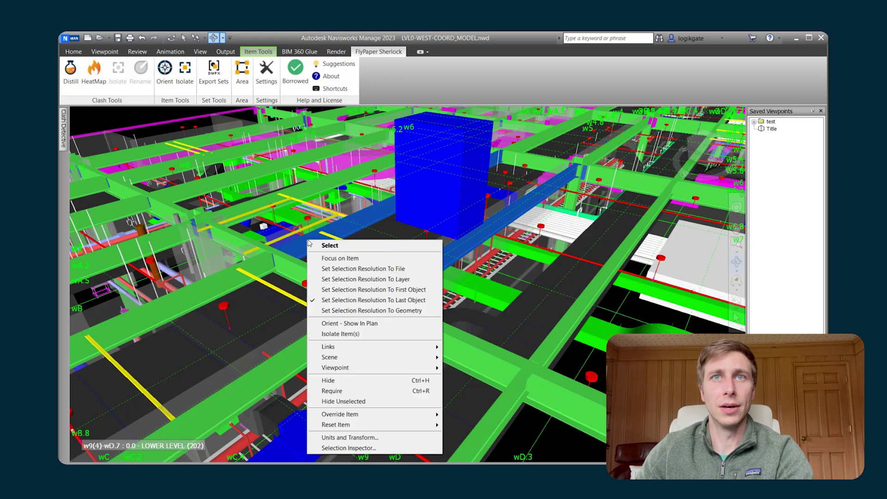
left_click(341, 245)
right_click(348, 263)
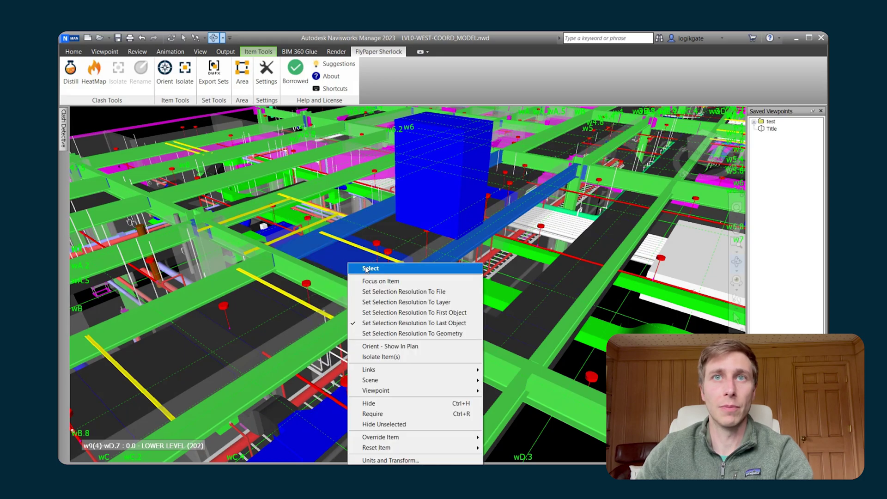
left_click(382, 270)
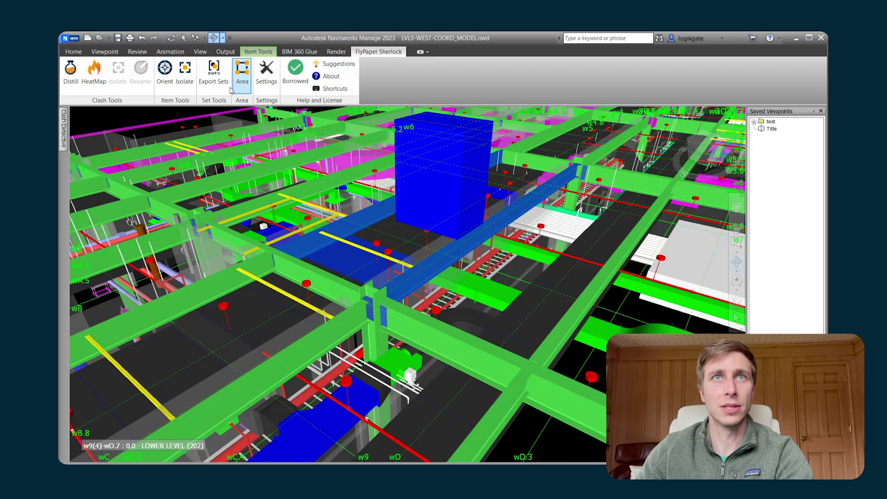
left_click(185, 74)
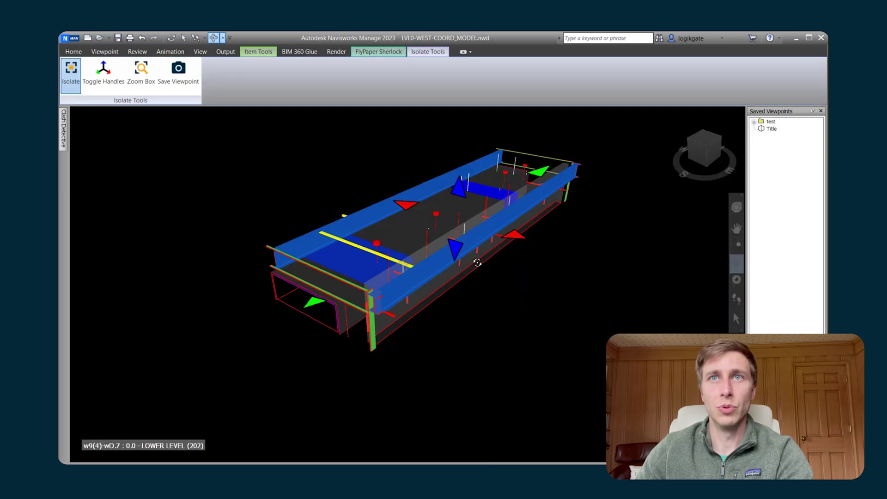
left_click_drag(477, 262, 361, 282)
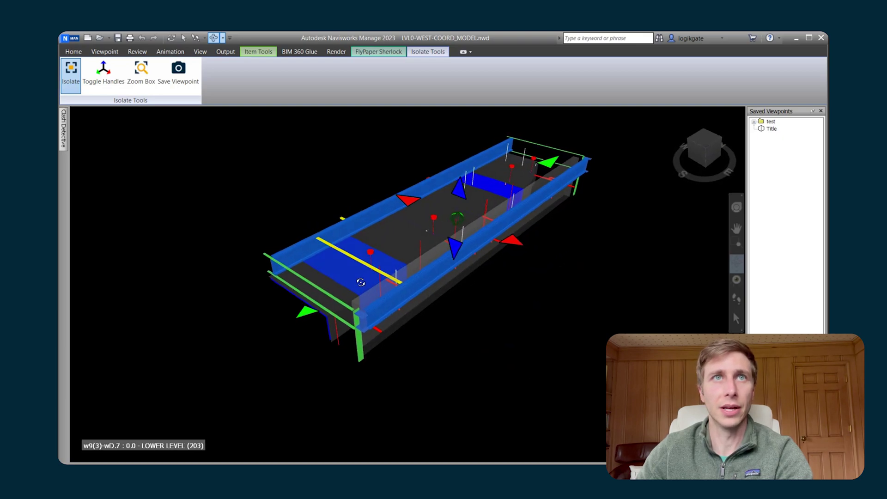
- End the current isolation and isolate only the duct segment between the two beams
left_click(71, 73)
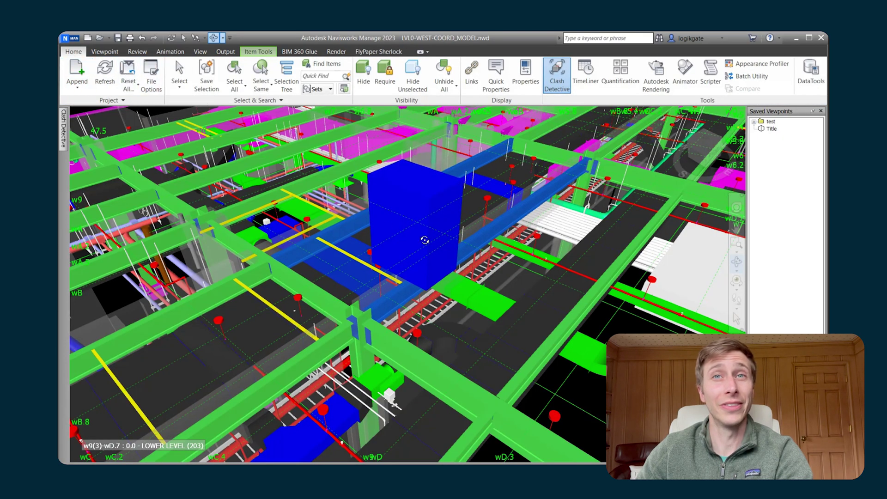
key("Escape")
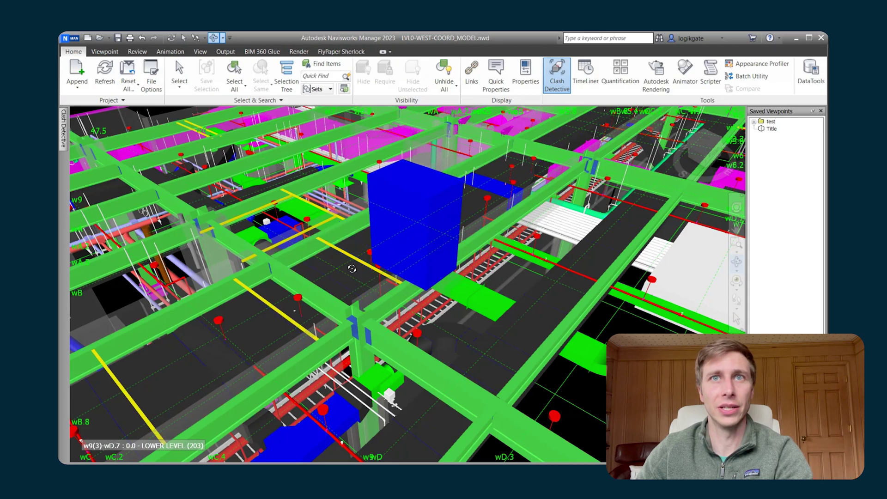
right_click(355, 271)
key("Escape")
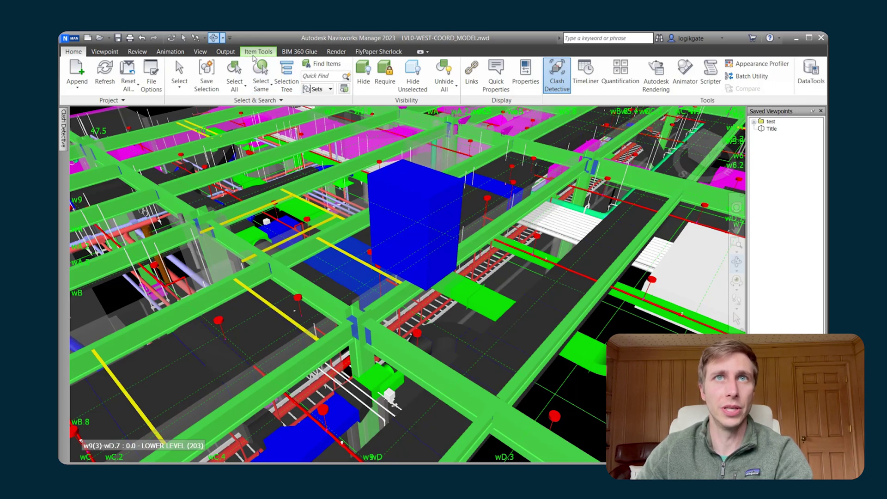
left_click(256, 53)
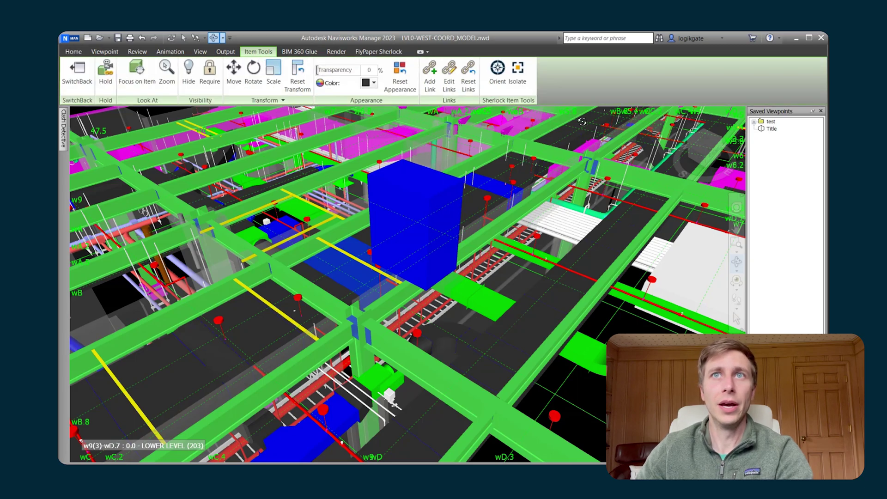
left_click(517, 74)
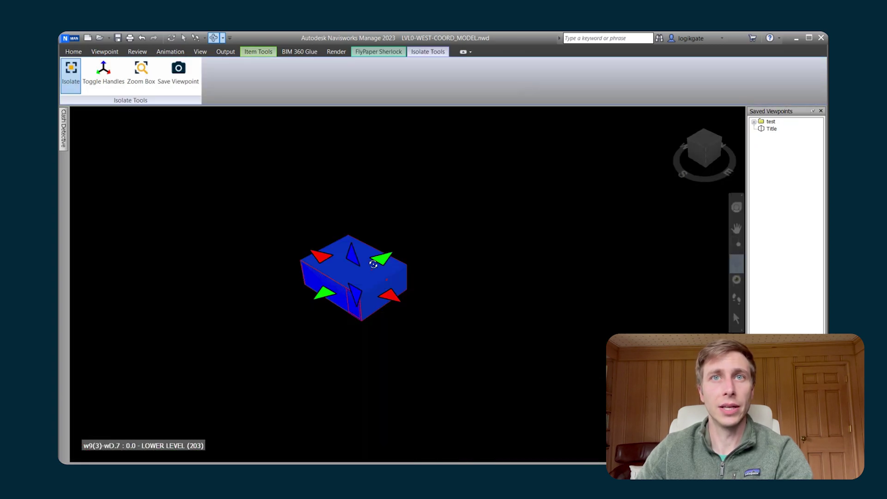
middle_click_drag(432, 333, 442, 303)
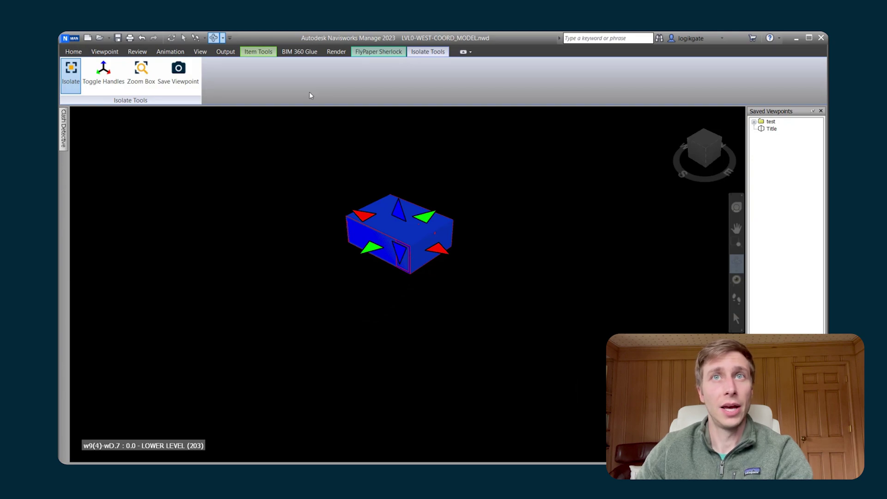
- Locate the isolated duct segment in the floor plan with Orient, and exit Orient
left_click(259, 51)
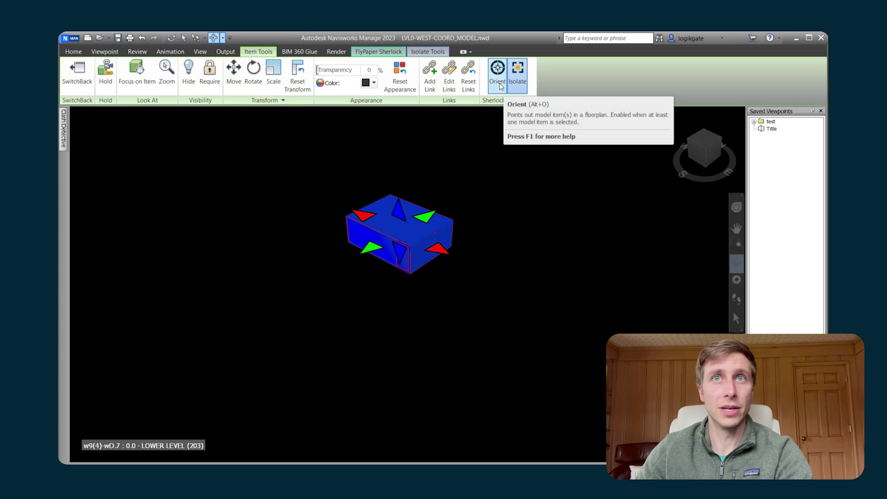
left_click(499, 87)
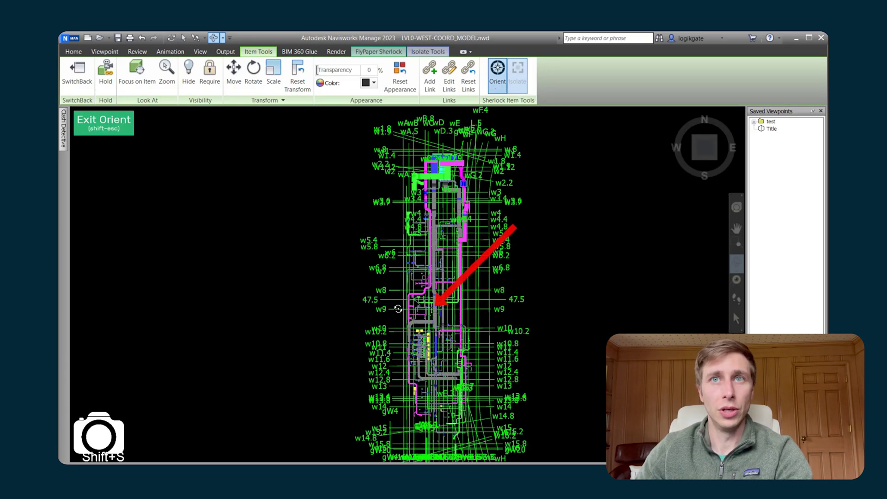
scroll(429, 305, "down", 2)
scroll(429, 306, "up", 5)
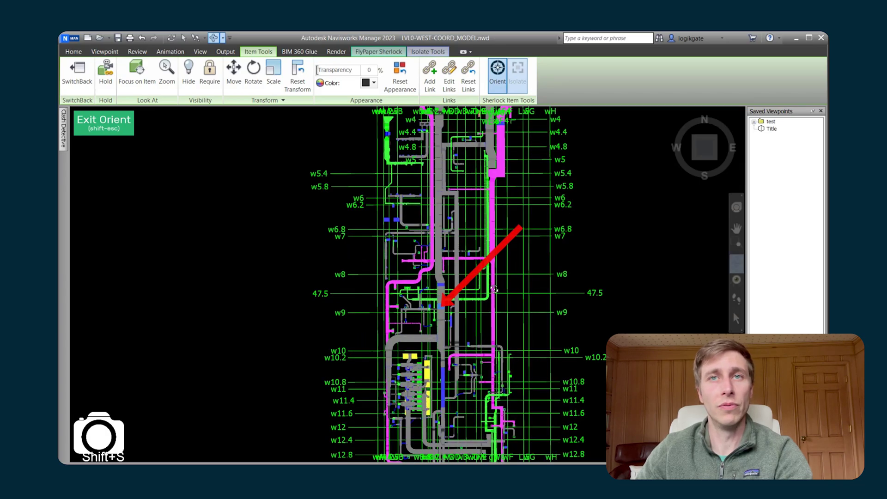
left_click(104, 124)
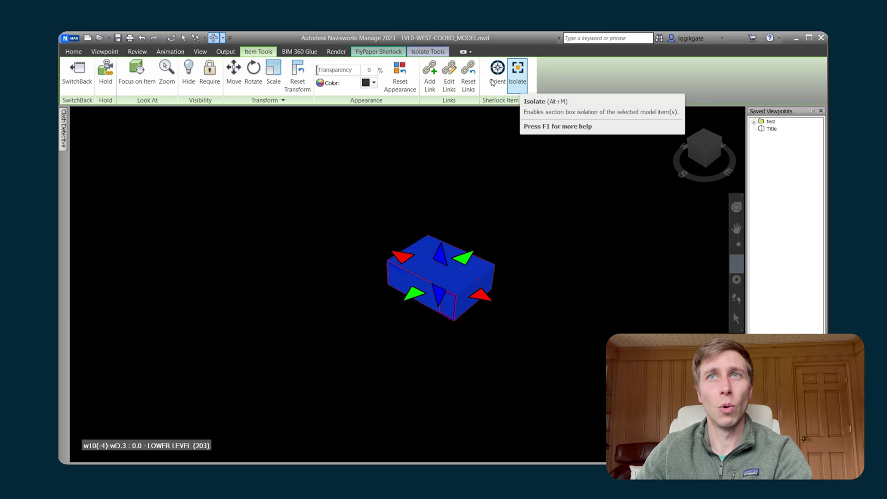
- End the duct isolation and isolate clash Group 58 of the clash test 06-SMvsPL
left_click(517, 76)
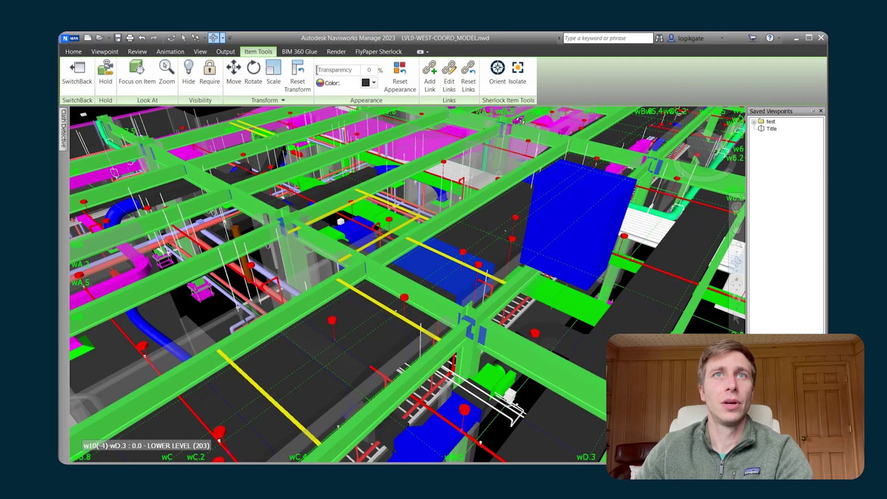
left_click(378, 52)
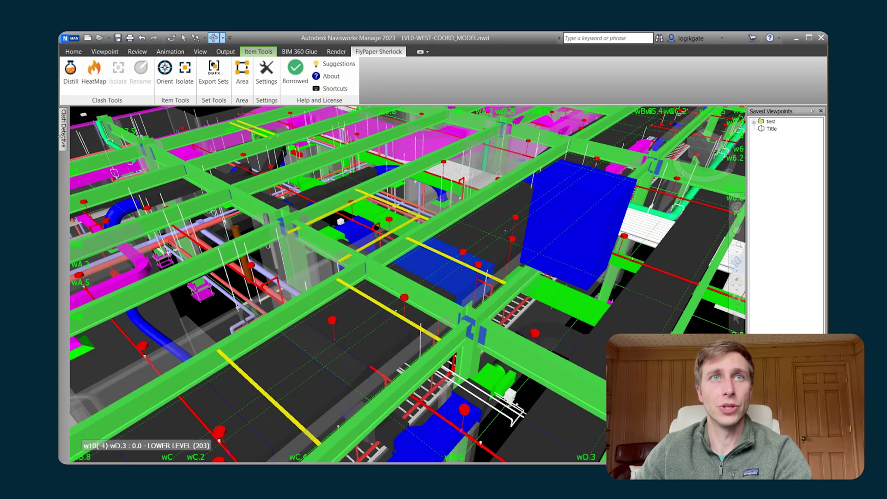
left_click(64, 132)
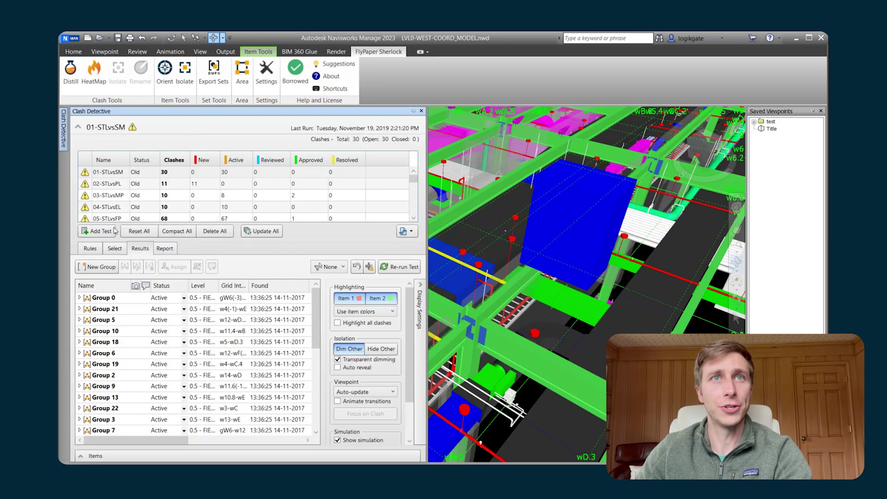
scroll(117, 201, "down", 1)
left_click(117, 196)
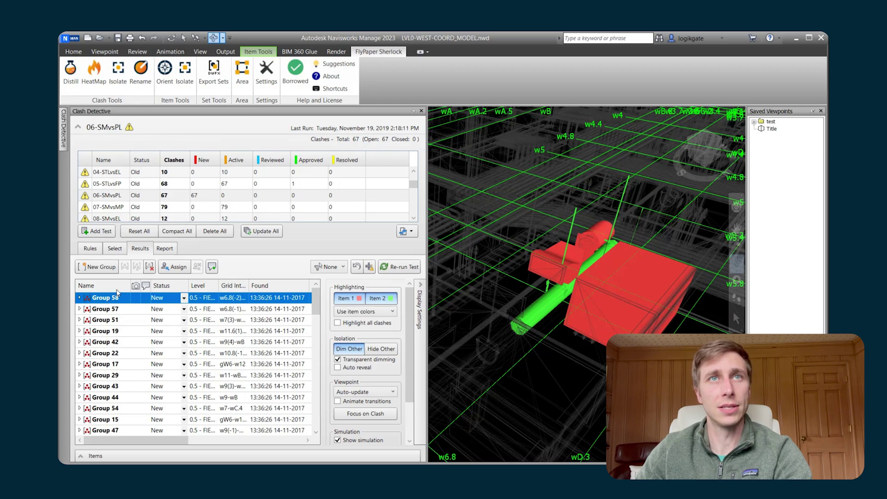
left_click(117, 88)
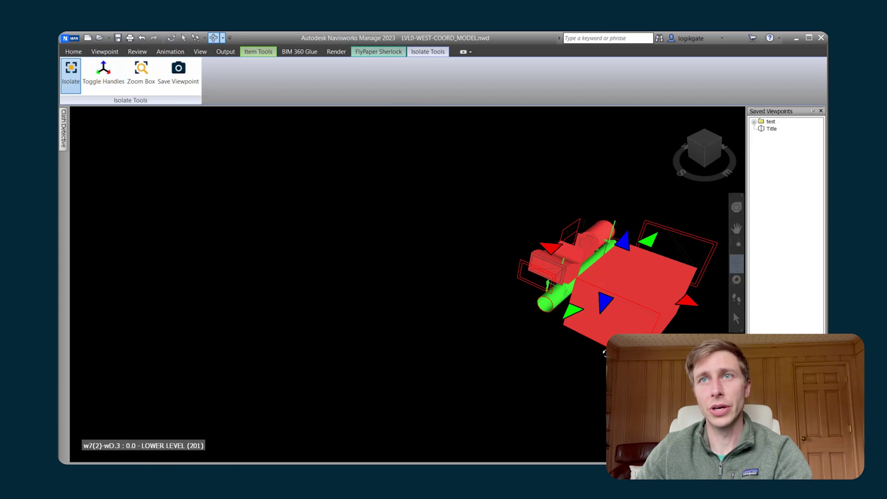
- Extend the clash section box outward along the green pipe and turn off Dim Other for the clash display
left_click_drag(604, 353, 577, 326)
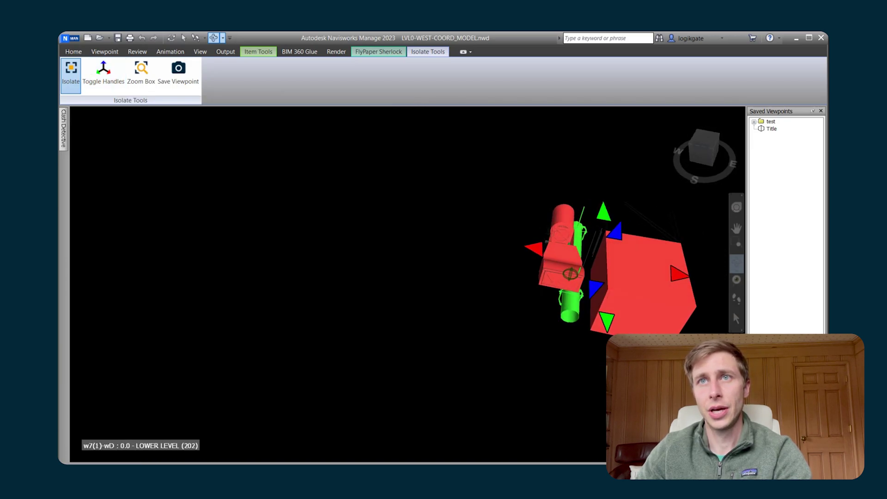
left_click_drag(570, 273, 519, 385)
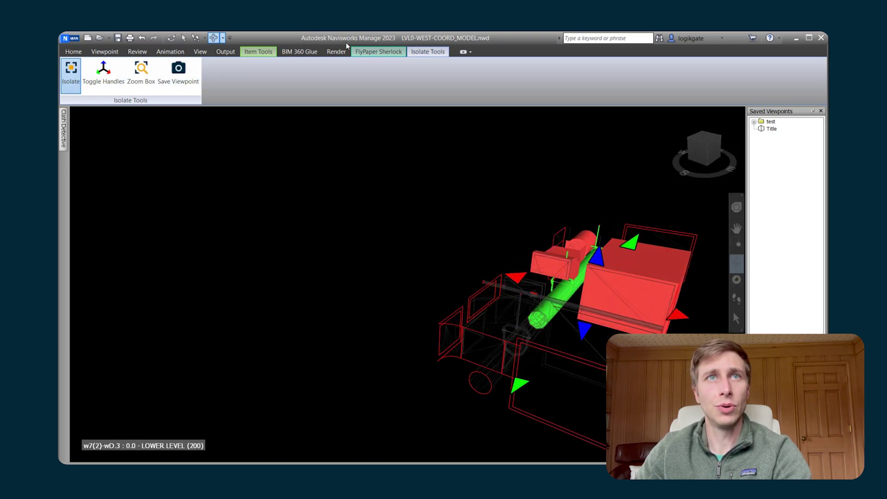
mouse_move(65, 145)
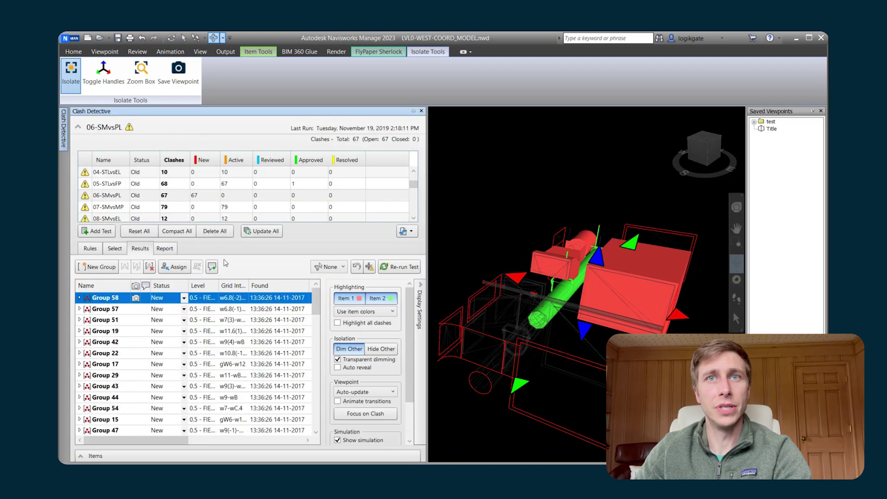
left_click(348, 348)
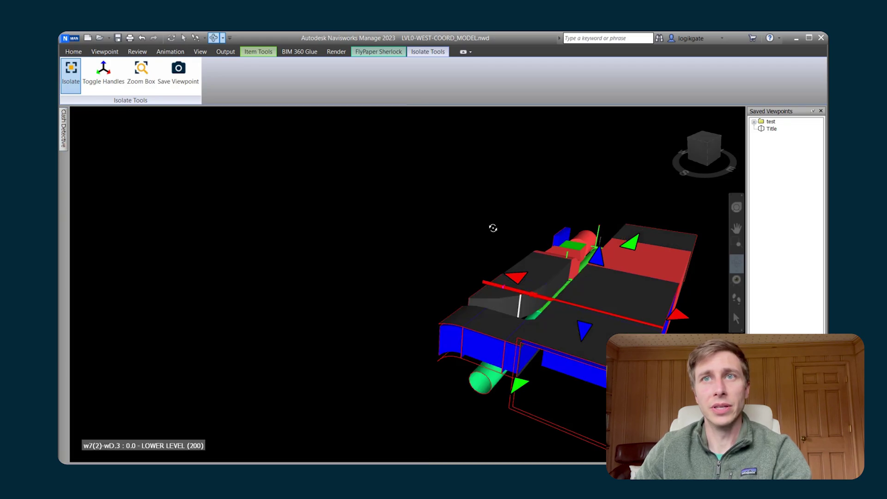
- Resize the section box along the pipe and widen it sideways to include the neighbouring ducts, pipes and cable tray
left_click_drag(492, 228, 546, 359)
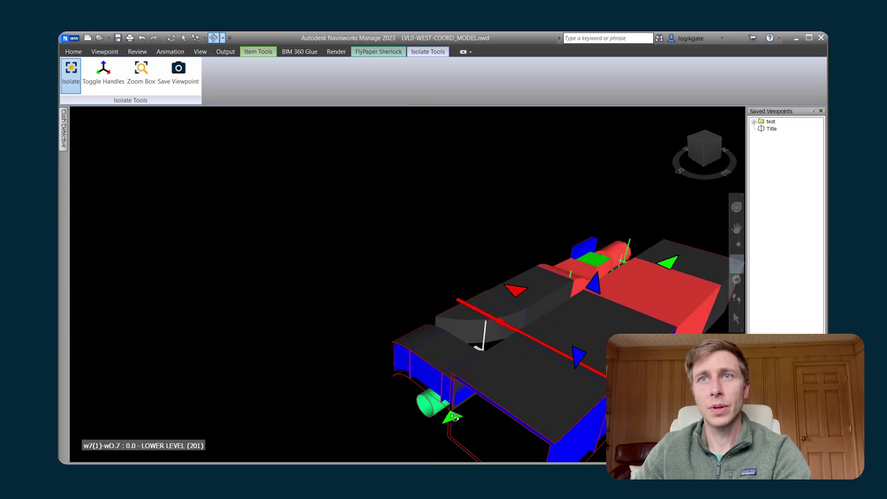
left_click_drag(455, 417, 535, 361)
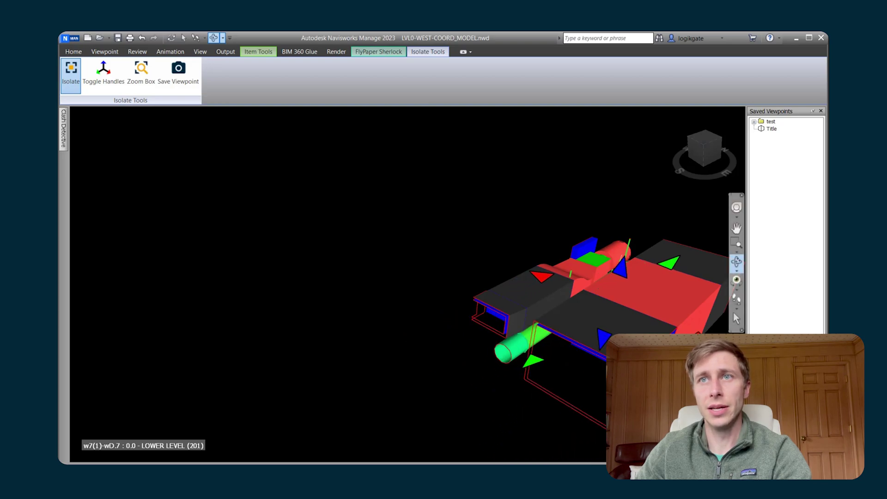
left_click_drag(698, 335, 722, 346)
left_click_drag(581, 341, 665, 334)
left_click_drag(501, 245, 540, 289)
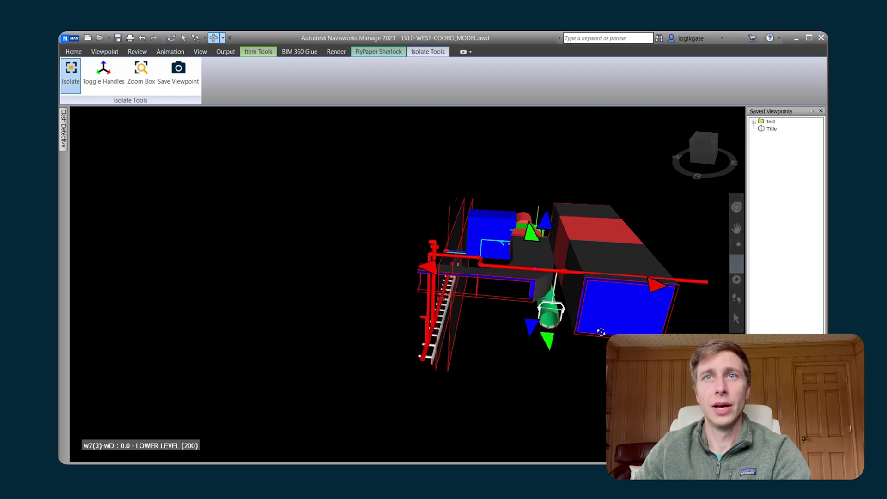
left_click_drag(600, 332, 416, 323)
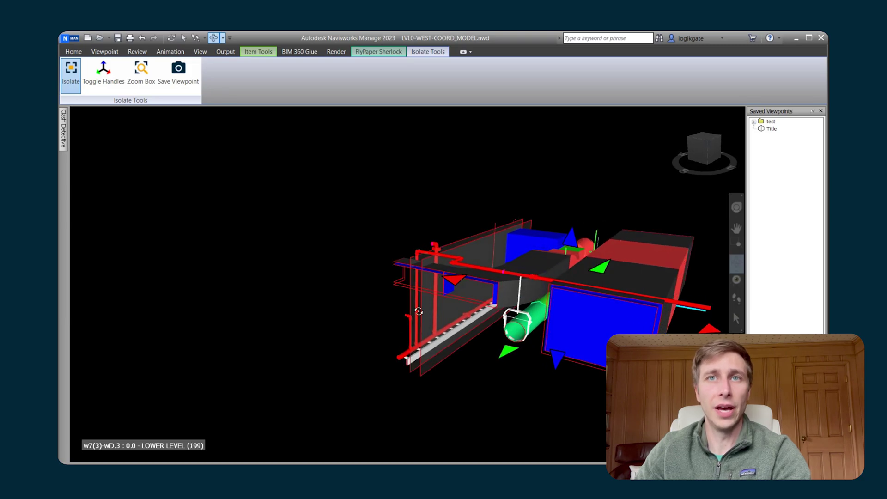
left_click_drag(563, 336, 477, 294)
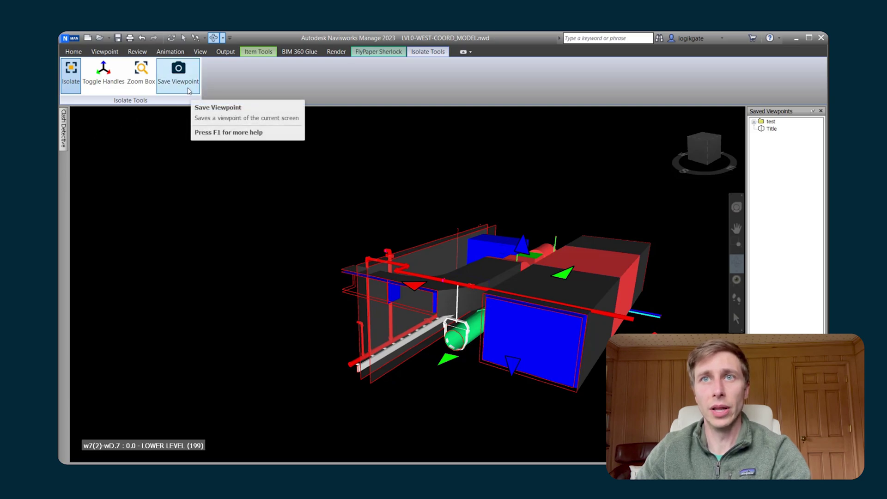
left_click_drag(476, 283, 527, 311)
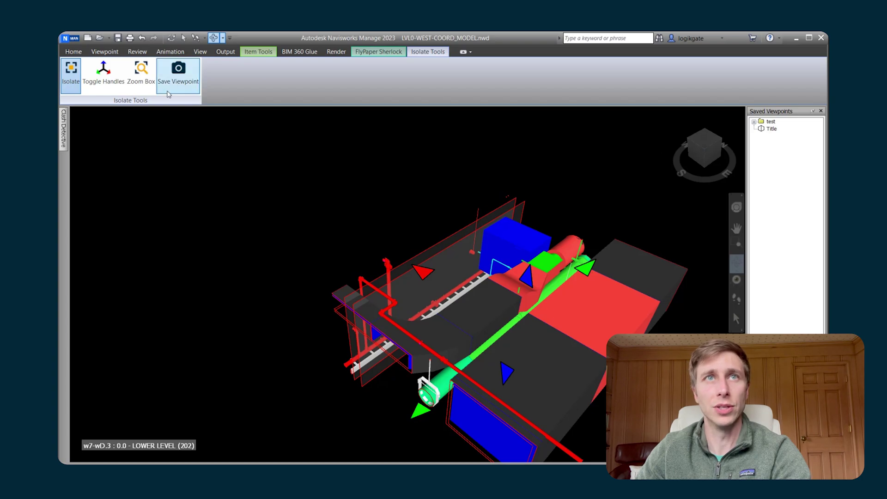
- End the clash isolation and isolate clash Group 58 of 06-SMvsPL again
left_click(76, 83)
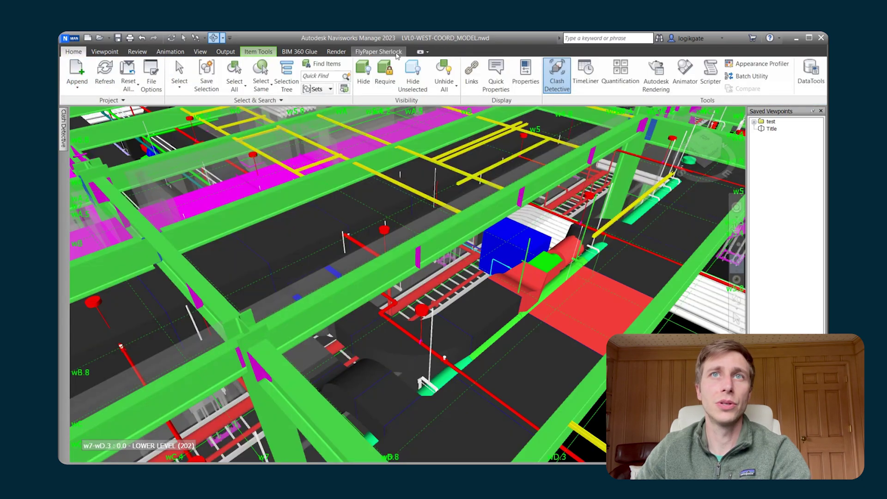
left_click(378, 51)
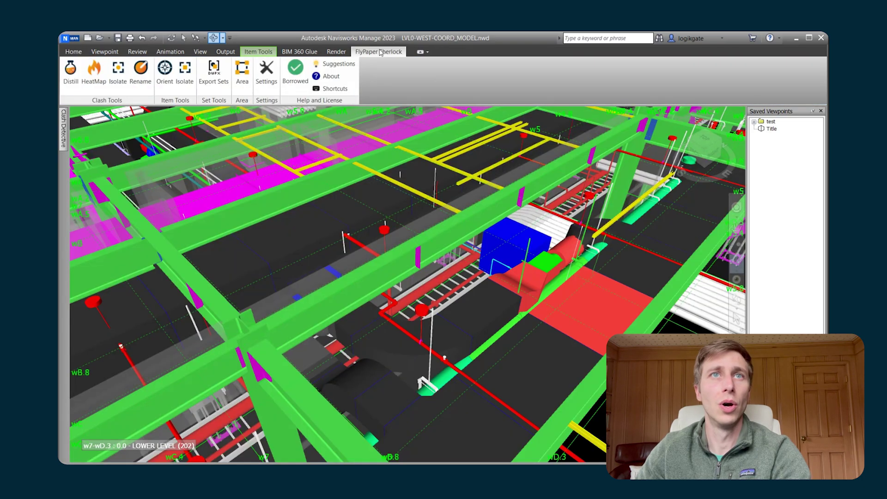
left_click(64, 130)
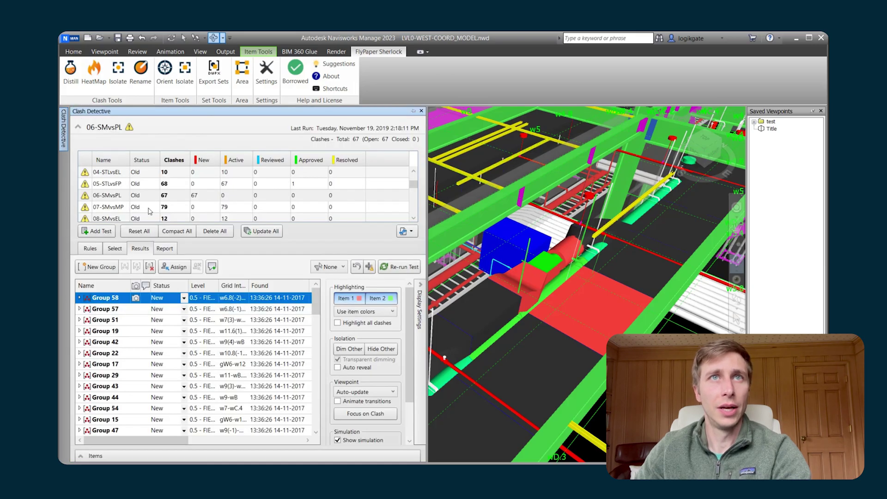
left_click(118, 74)
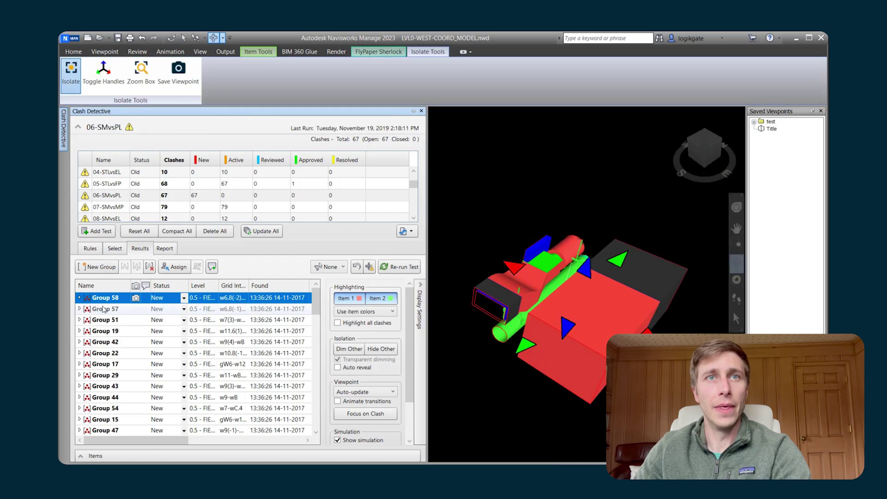
- Review the isolated clashes of Group 57, Group 51 and Group 19 one after another
left_click(104, 309)
left_click(165, 319)
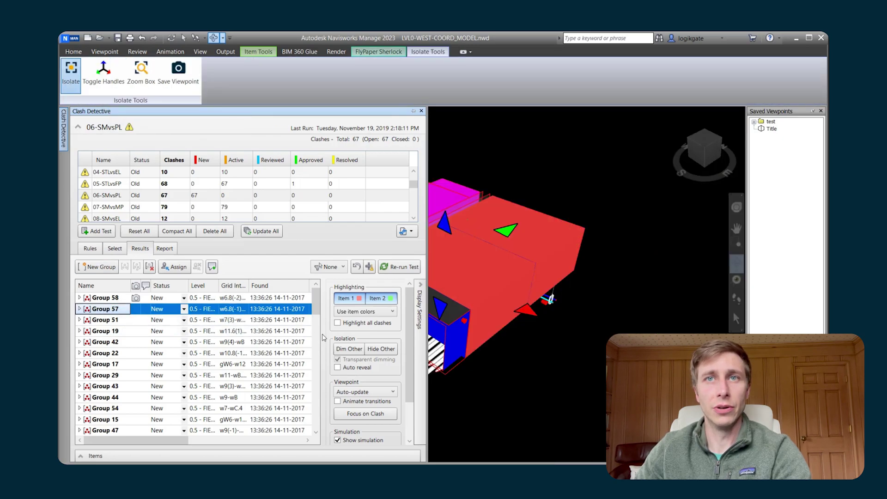
left_click(301, 332)
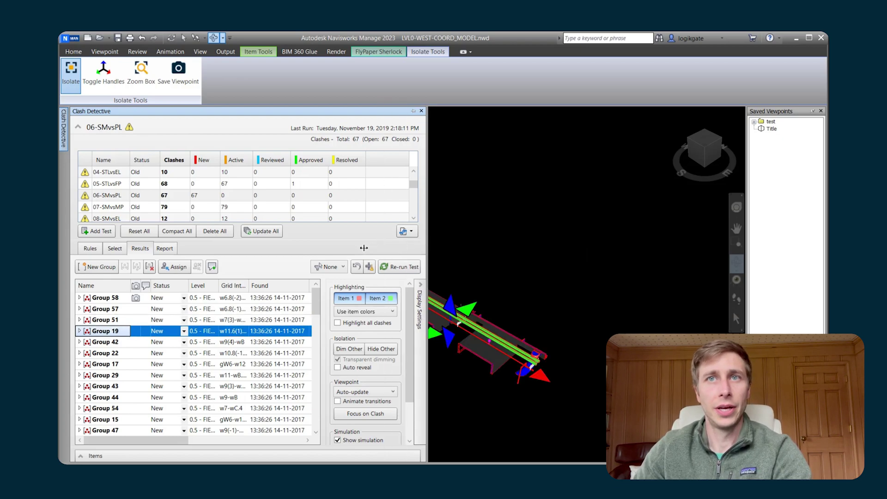
- Narrow the Clash Detective window to enlarge the model view while showing the isolated clashes of Group 42 and Group 22
left_click_drag(427, 241, 363, 242)
left_click(105, 343)
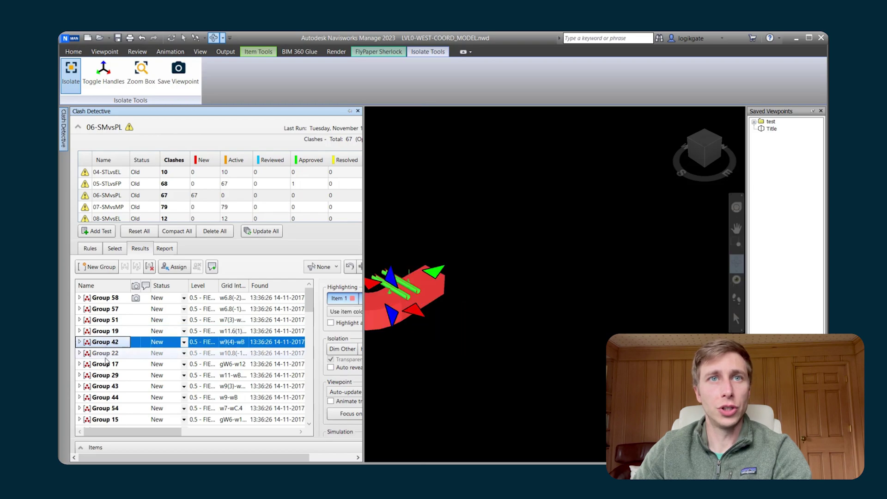
left_click(103, 354)
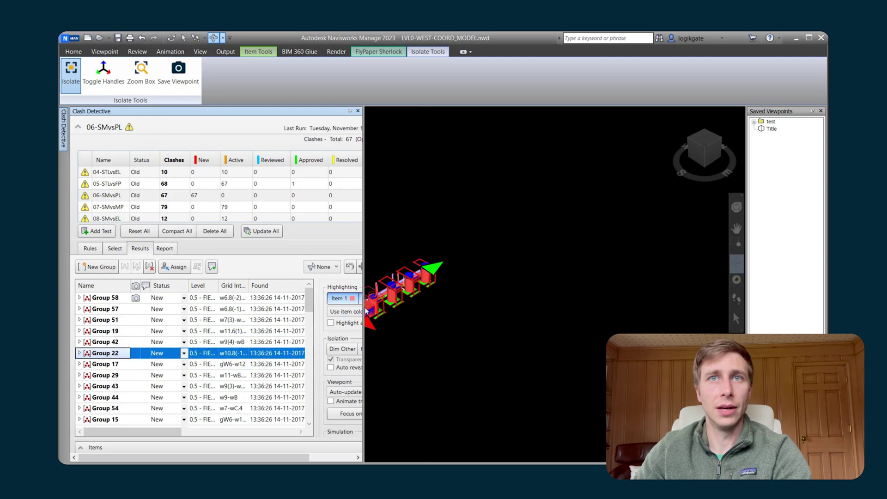
left_click_drag(363, 307, 246, 309)
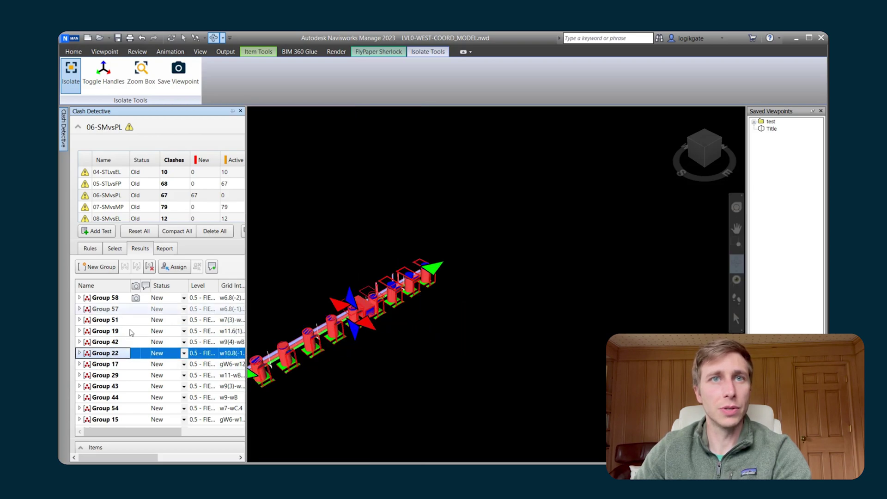
- Review the isolated clashes of Group 17, Group 29, Group 43 and Group 44 in sequence
left_click(104, 364)
left_click(106, 375)
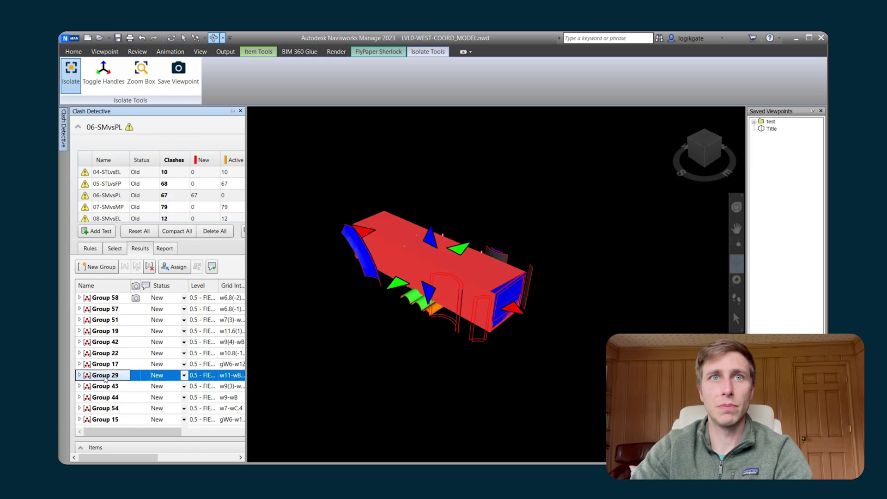
key("Down")
key("Down")
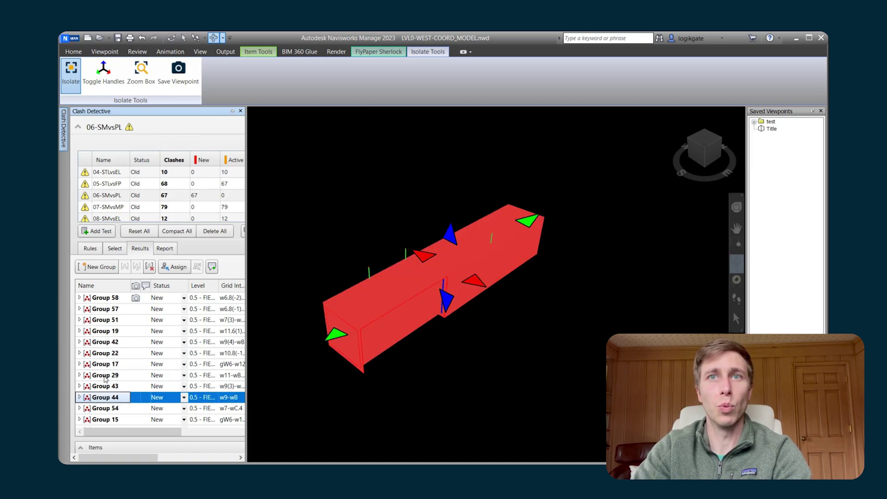
- Go back up the clash results to Group 19 and inspect its isolated pipes and ducts more closely
key("Up")
key("Up")
key("Up")
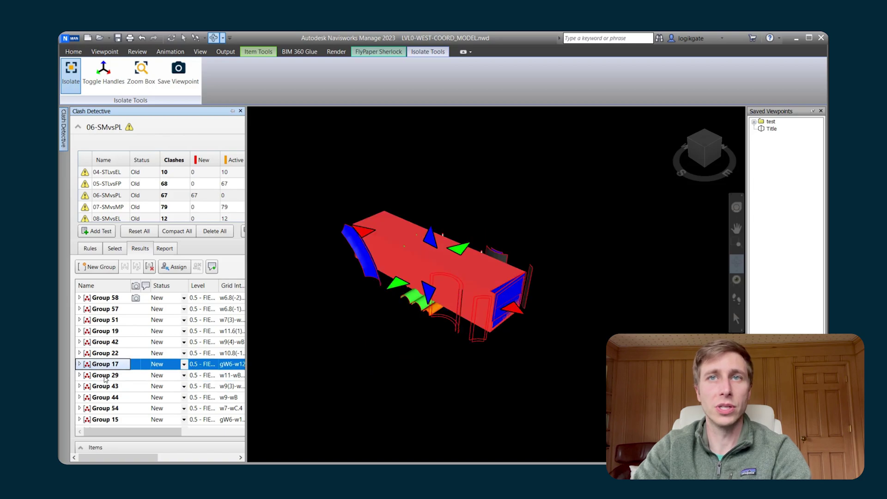
key("Up")
key("Up")
key("Up")
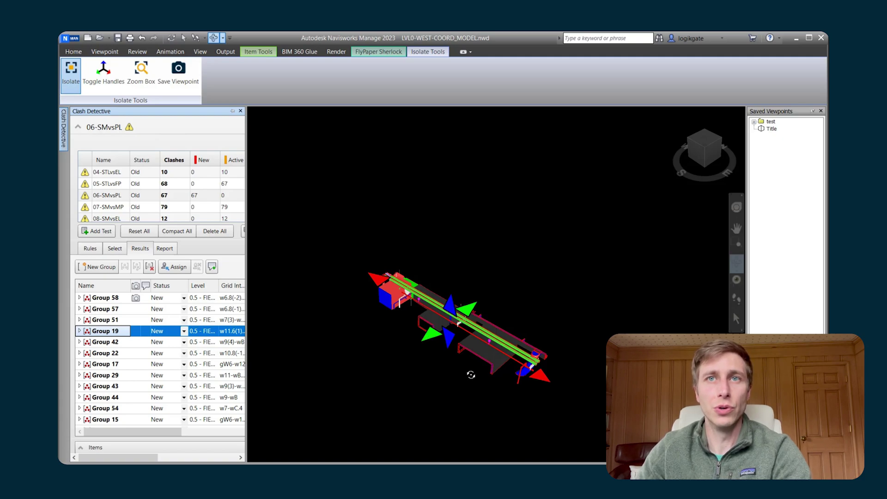
middle_click_drag(469, 373, 474, 355)
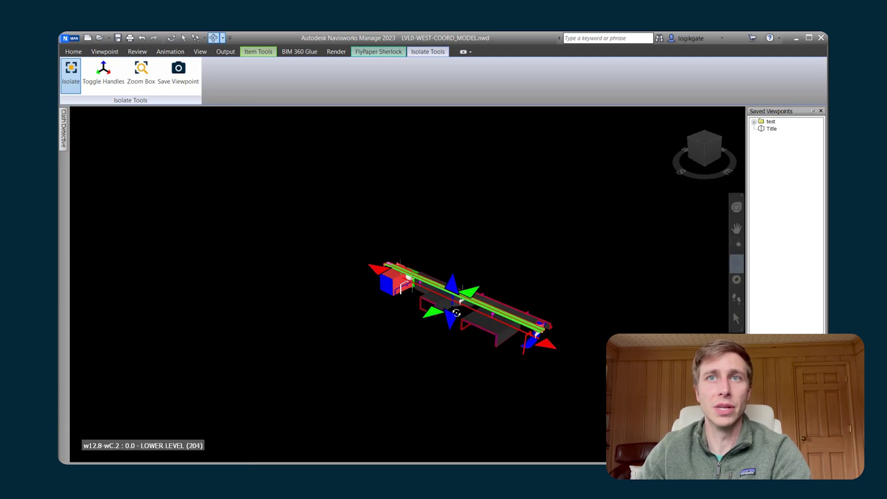
scroll(456, 314, "up", 2)
scroll(456, 314, "up", 2)
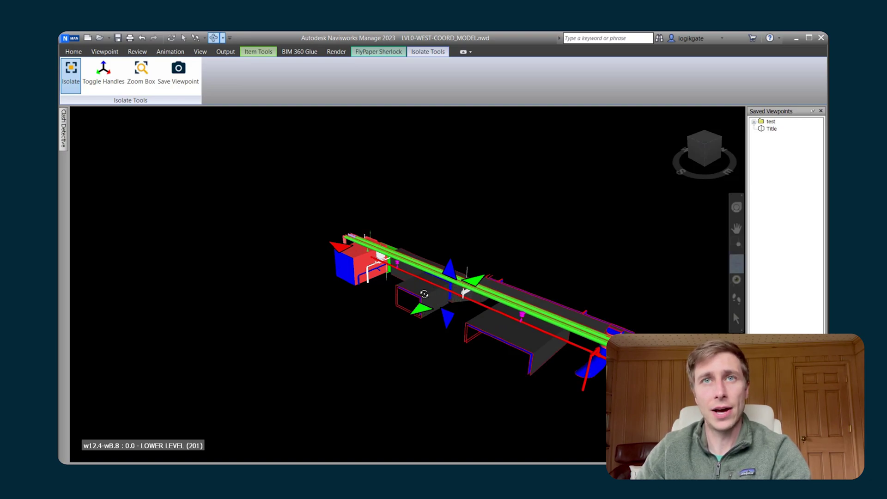
middle_click_drag(390, 276, 415, 280)
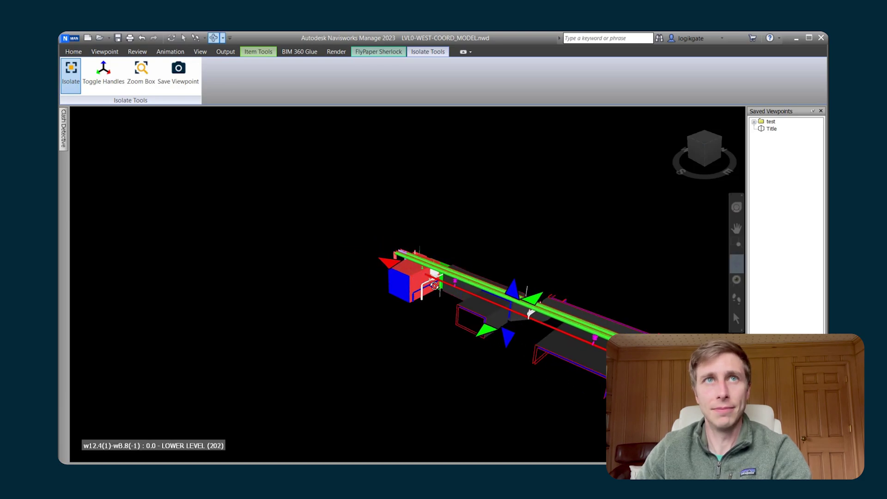
- End the clash isolation to show the full model and isolate clash Group 19 again
left_click(70, 73)
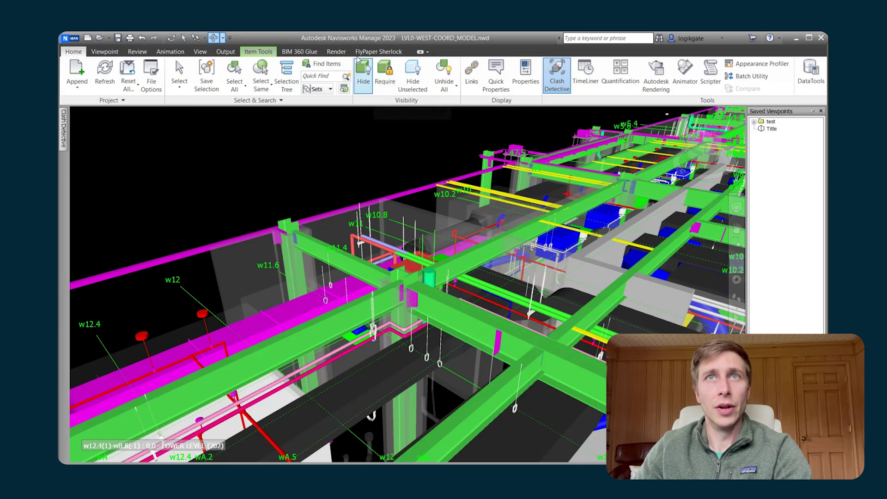
left_click(378, 52)
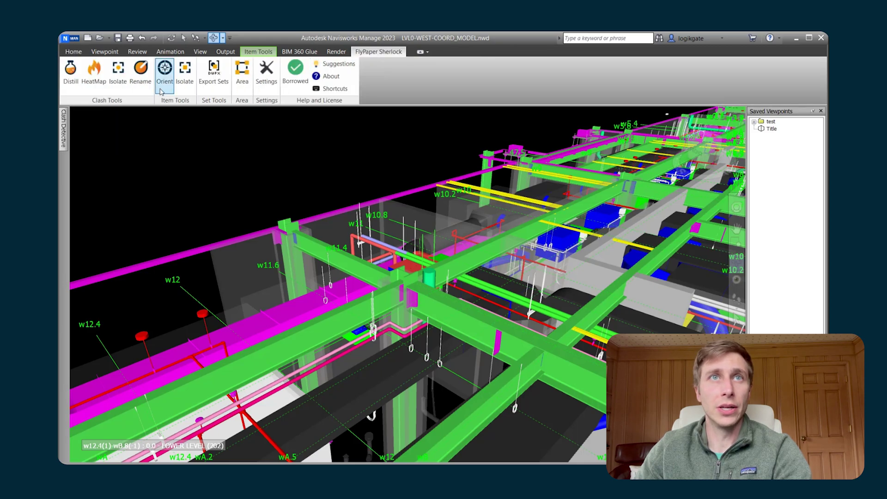
left_click(117, 73)
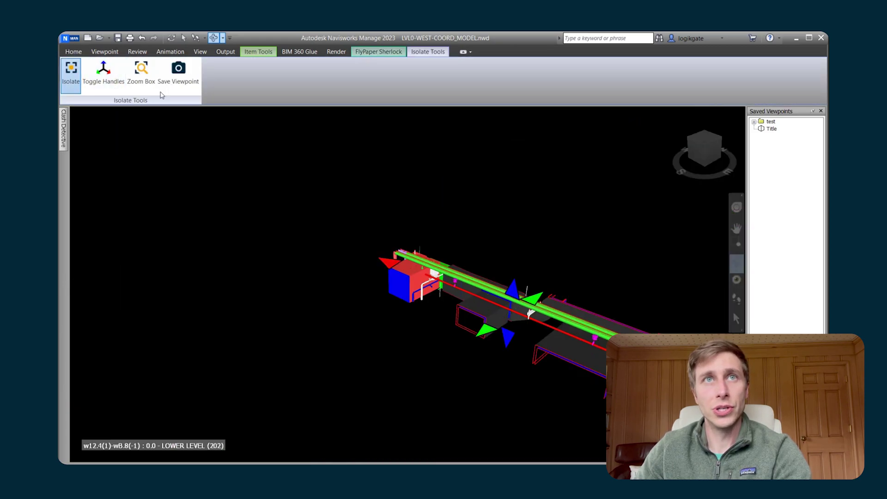